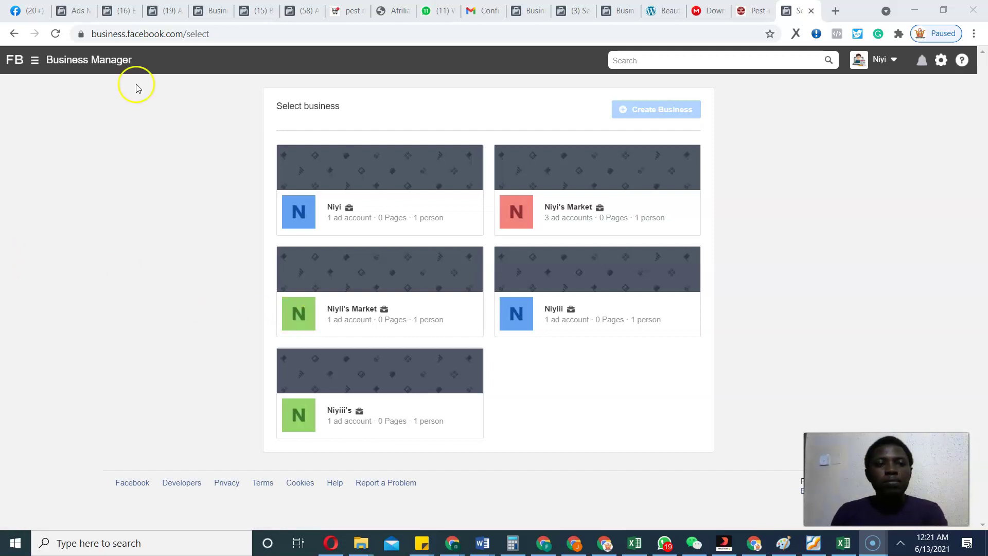
Open the Business Manager navigation menu.
{"action": "left_click", "coordinate": [34, 59]}
Go to Ads Manager and bring up its ad account chooser.
{"action": "left_click", "coordinate": [81, 145]}
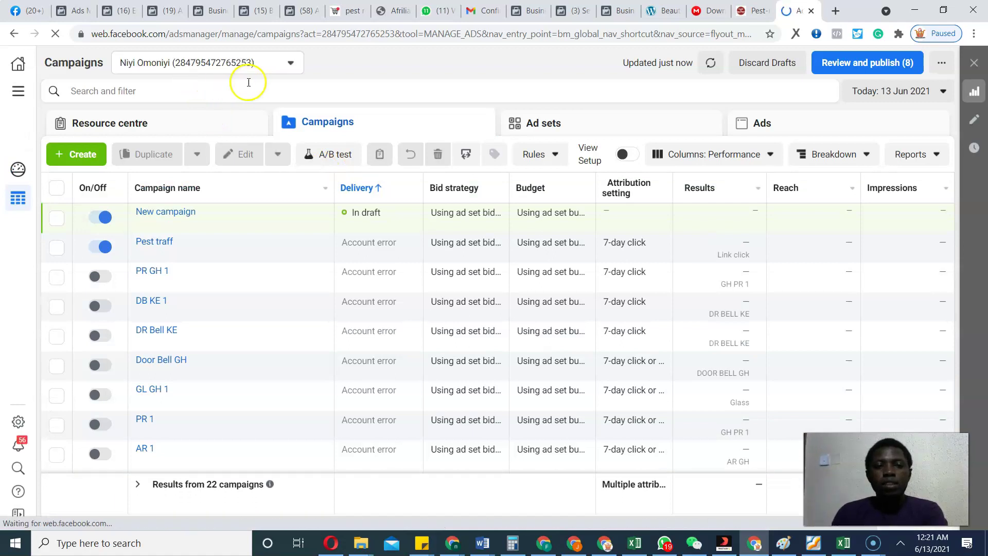
{"action": "left_click", "coordinate": [277, 65]}
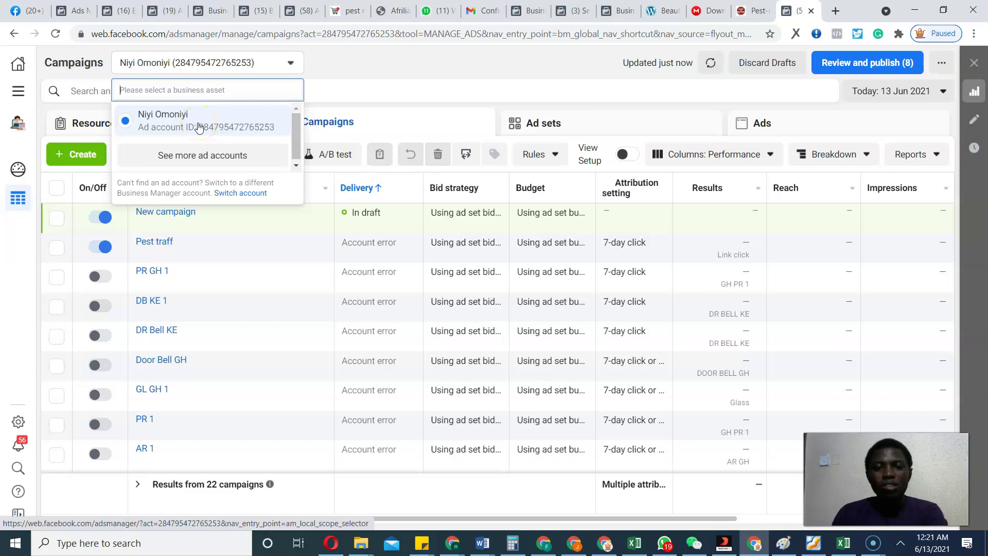
{"action": "left_click", "coordinate": [212, 151]}
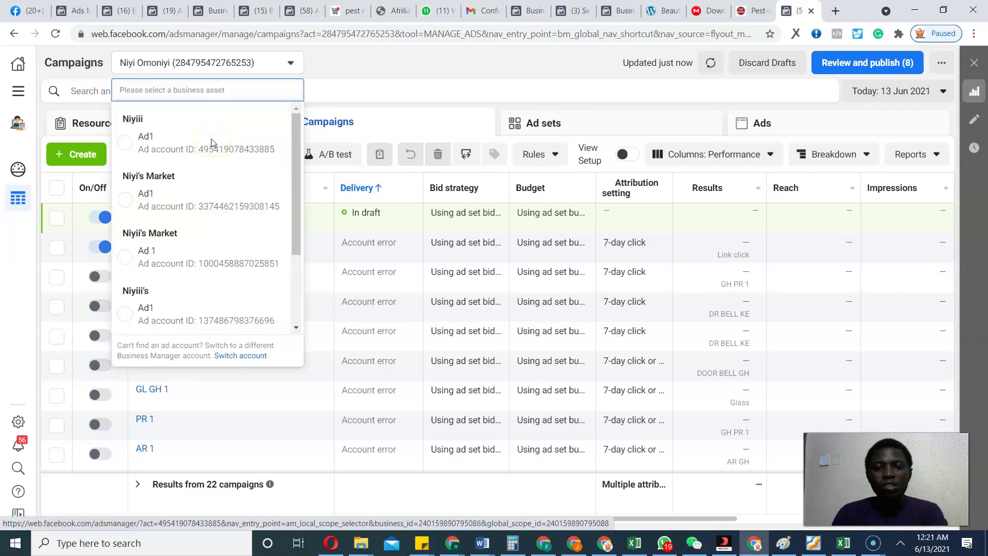
{"action": "left_click", "coordinate": [183, 149]}
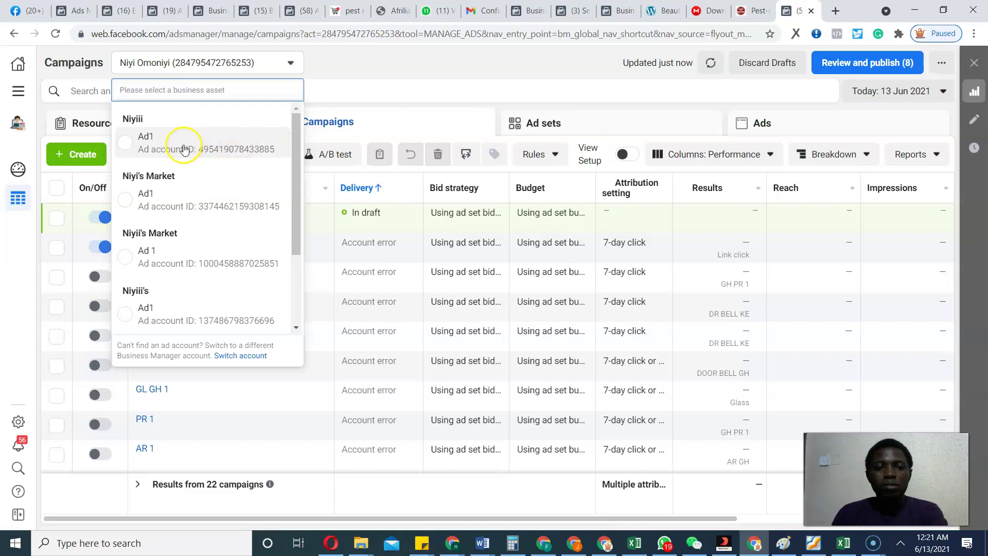
{"action": "left_click_drag", "start_coordinate": [291, 172], "coordinate": [291, 191]}
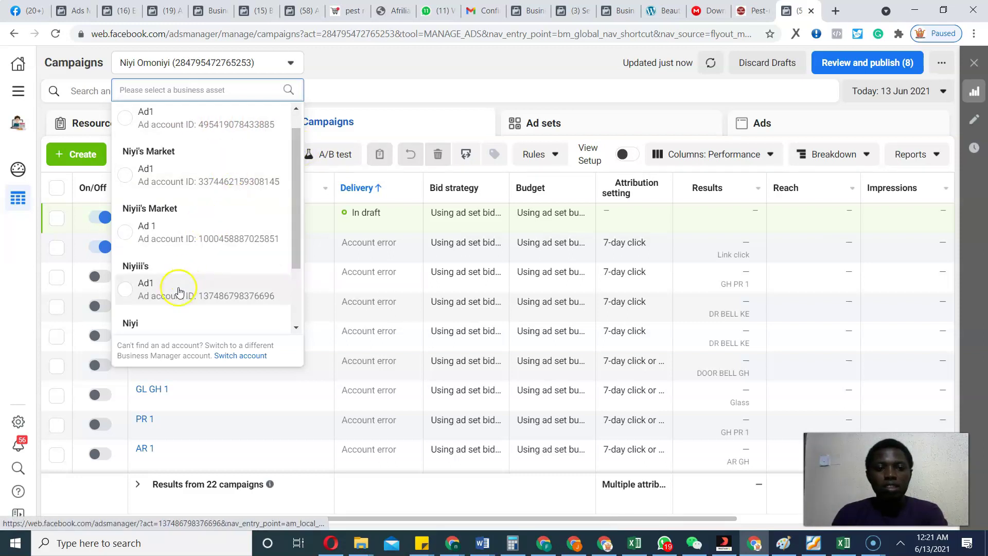
{"action": "left_click_drag", "start_coordinate": [299, 214], "coordinate": [291, 160]}
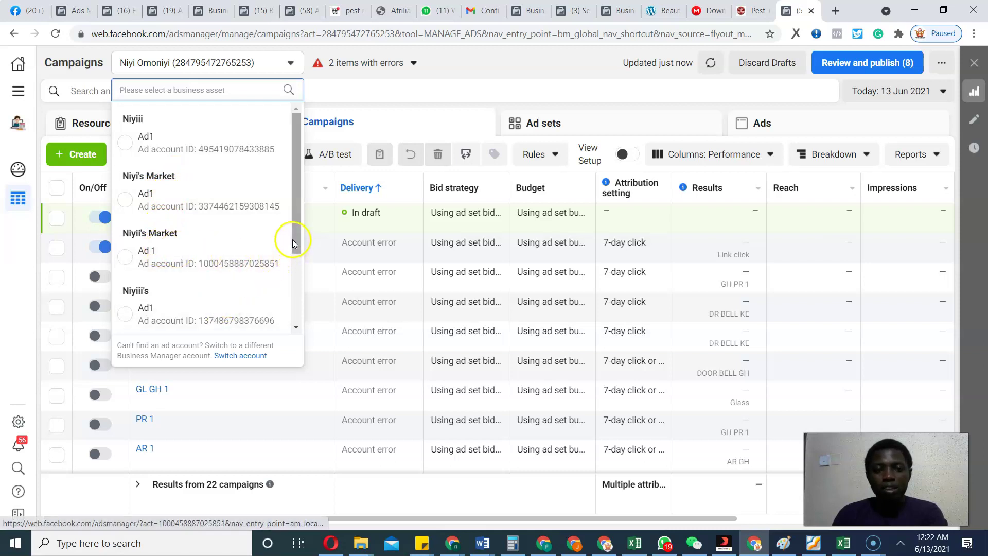
{"action": "left_click_drag", "start_coordinate": [295, 240], "coordinate": [293, 154]}
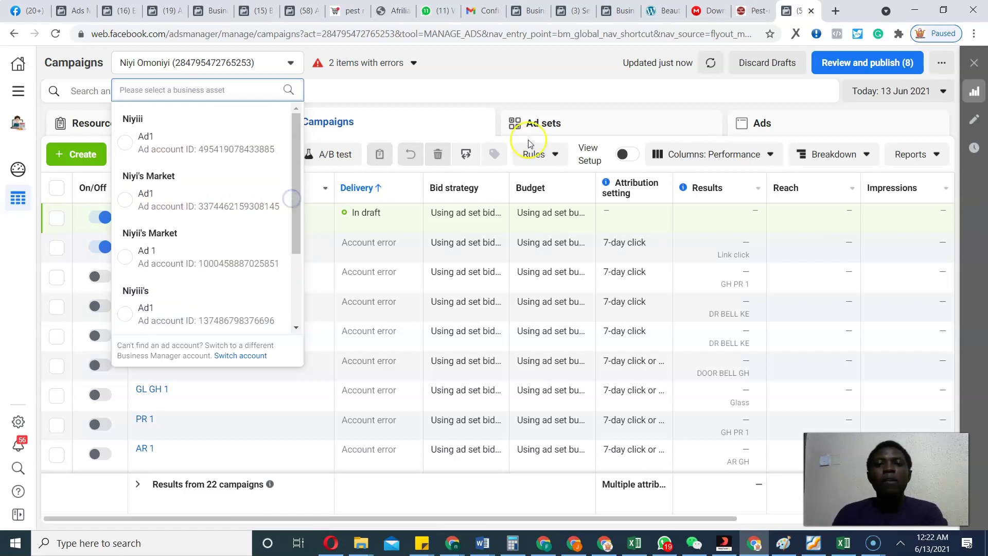
{"action": "left_click", "coordinate": [538, 65]}
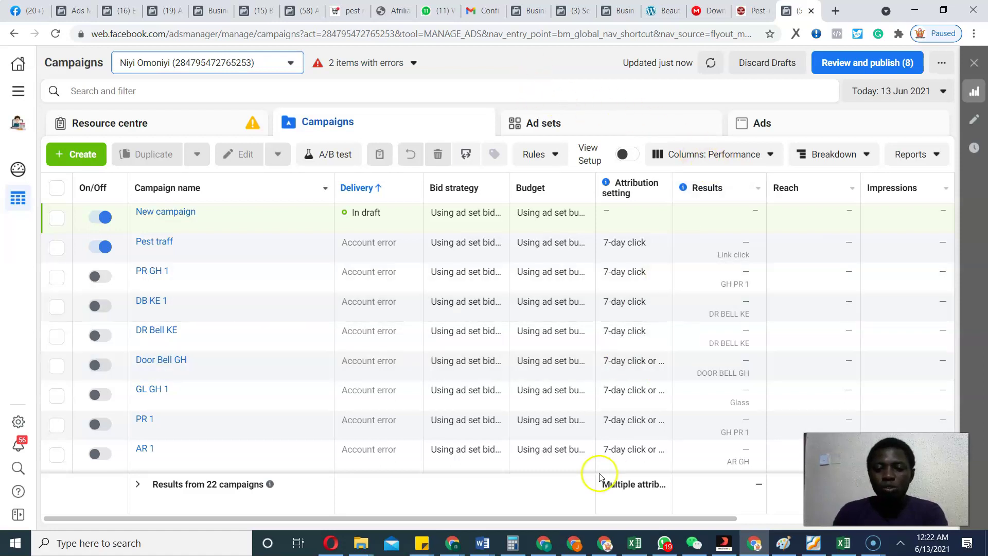
In the other Ads Manager window, list ad accounts from every business and pick the last one.
{"action": "left_click", "coordinate": [548, 550]}
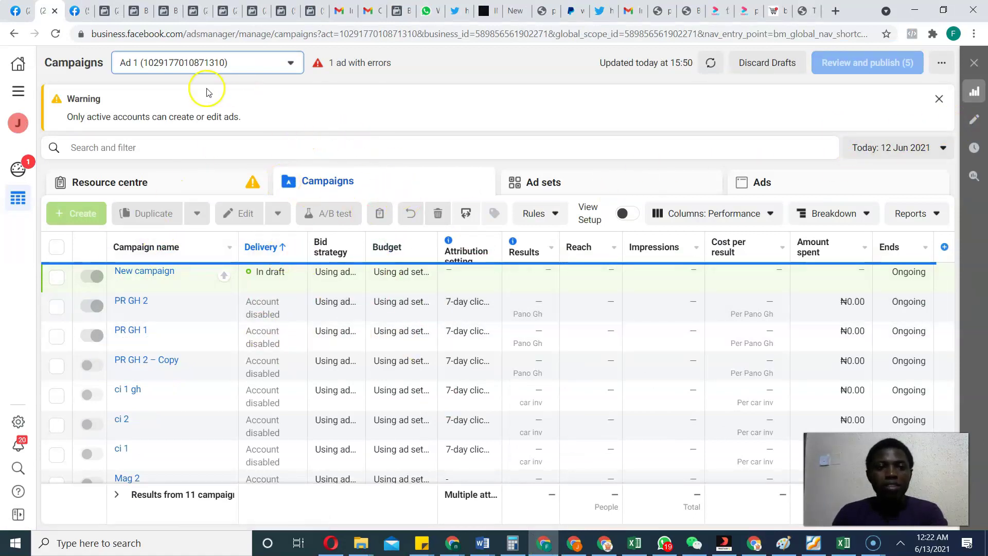
{"action": "left_click_drag", "start_coordinate": [67, 116], "coordinate": [246, 118]}
{"action": "left_click", "coordinate": [249, 65]}
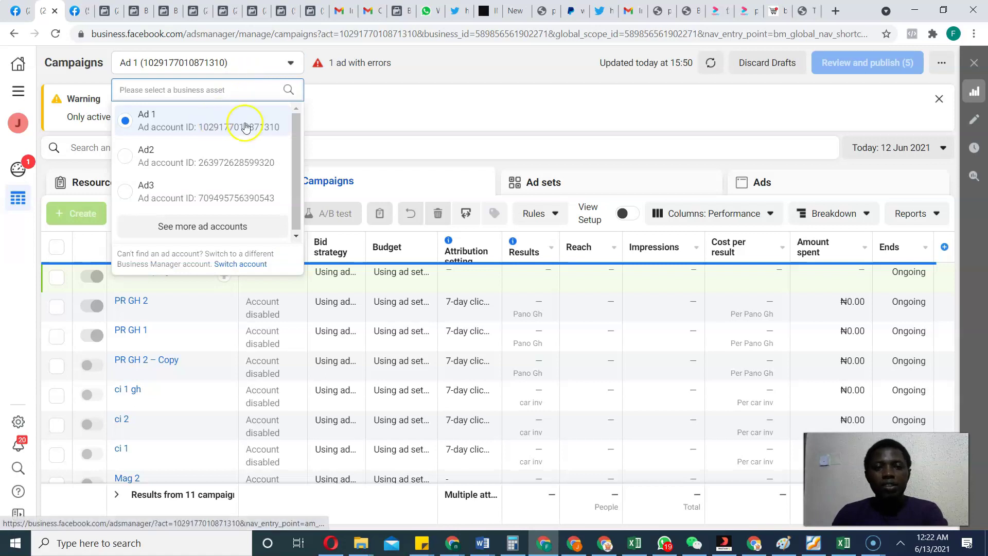
{"action": "left_click", "coordinate": [221, 225]}
{"action": "scroll", "coordinate": [291, 254], "scroll_direction": "down", "scroll_amount": 1}
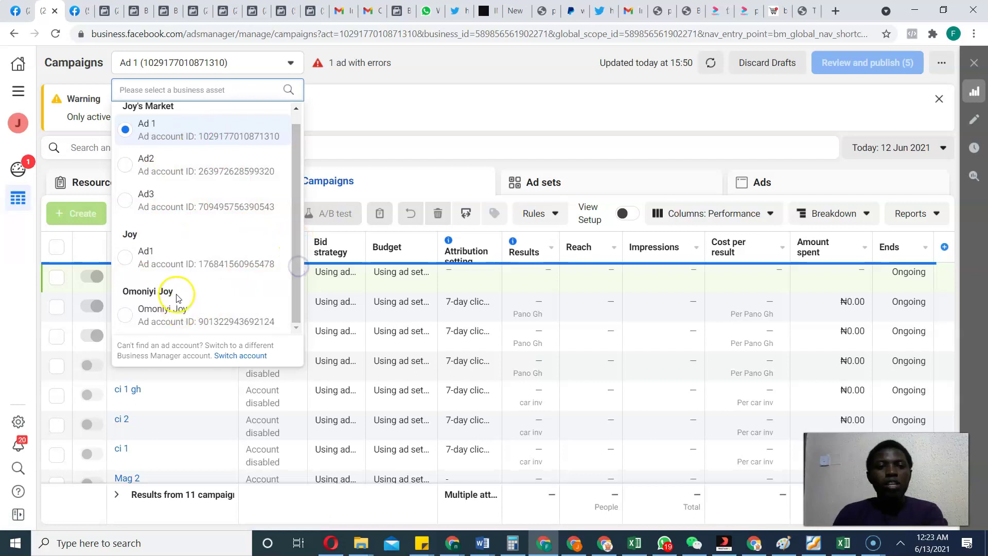
{"action": "left_click", "coordinate": [175, 311]}
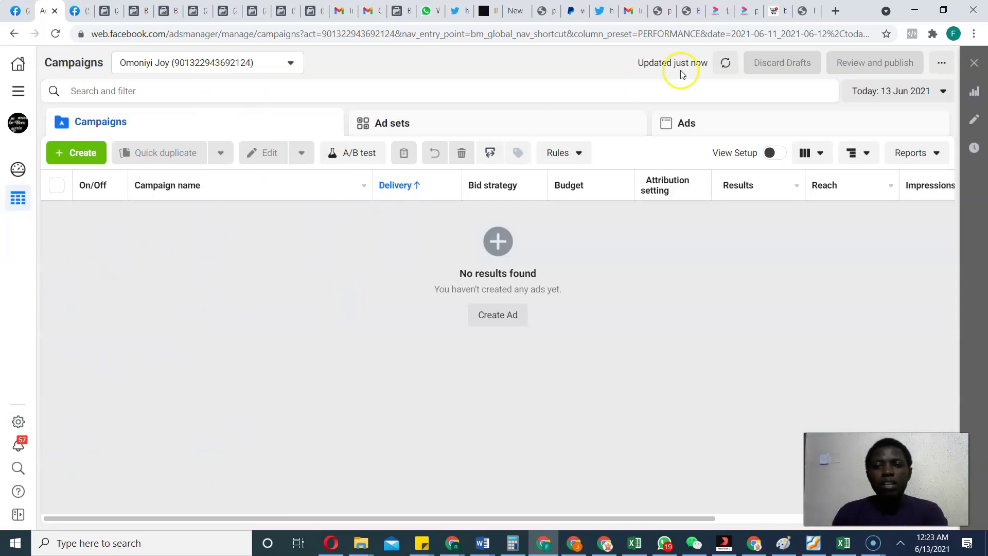
Enter business.facebook.com/create in a spare Chrome tab's address bar.
{"action": "left_click", "coordinate": [804, 11]}
{"action": "type", "text": "b"}
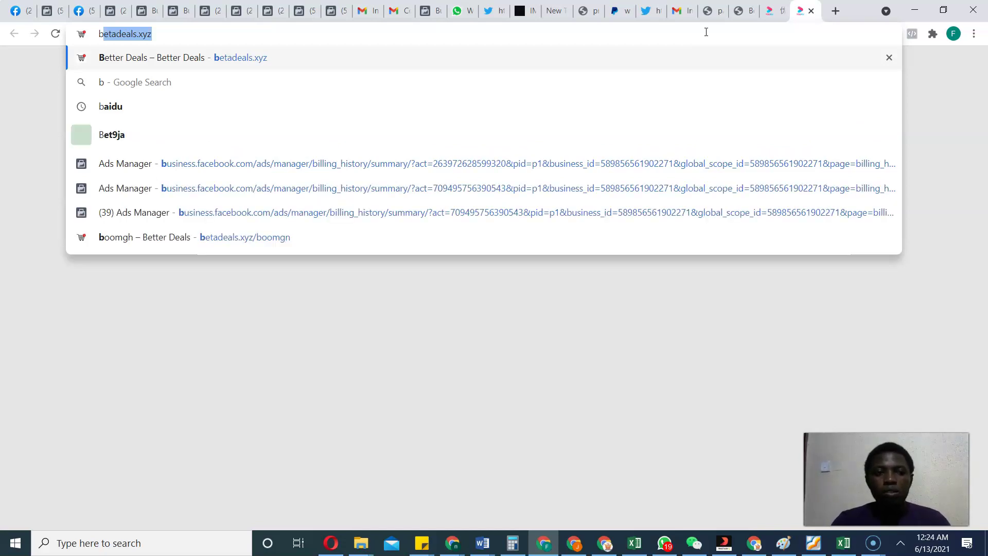
{"action": "type", "text": "usiness.facebook.com"}
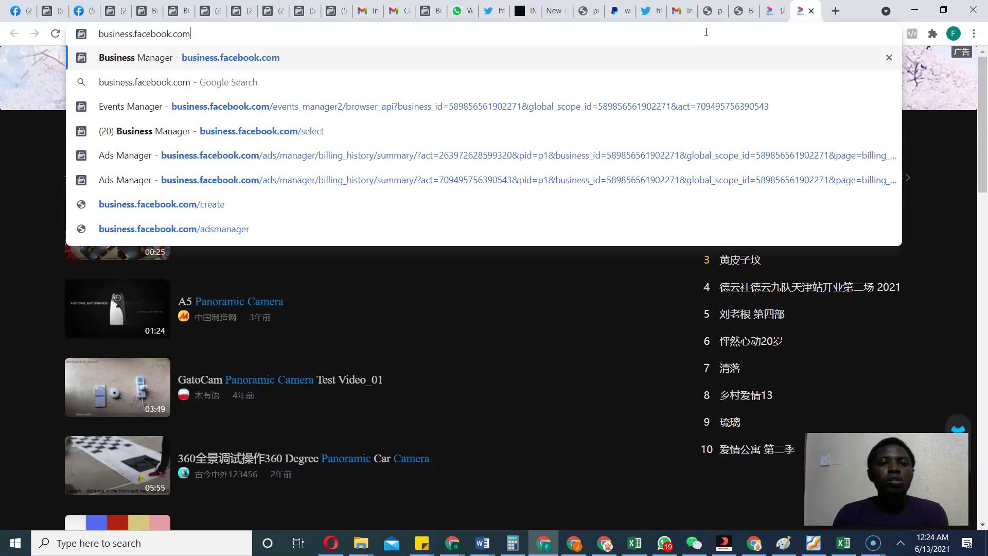
{"action": "type", "text": "/"}
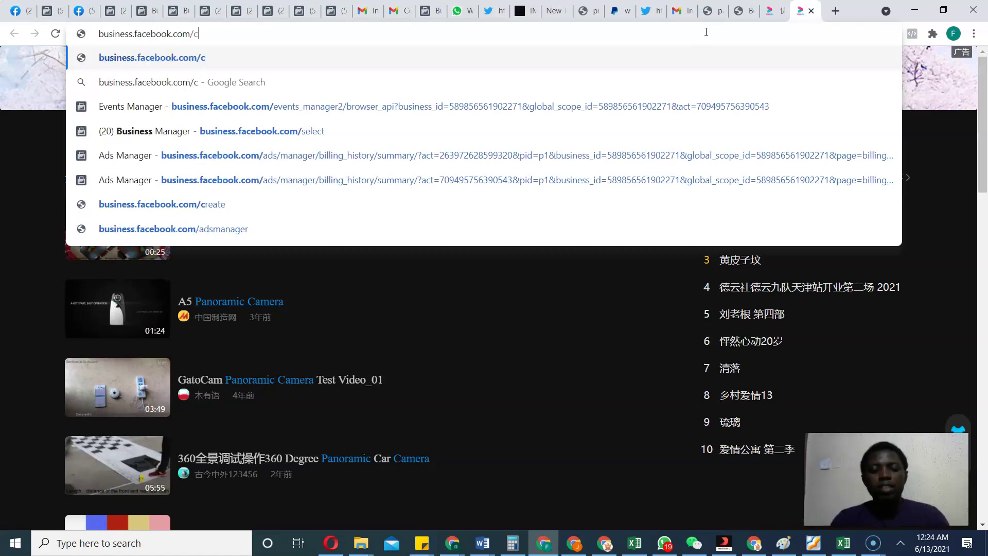
{"action": "type", "text": "create"}
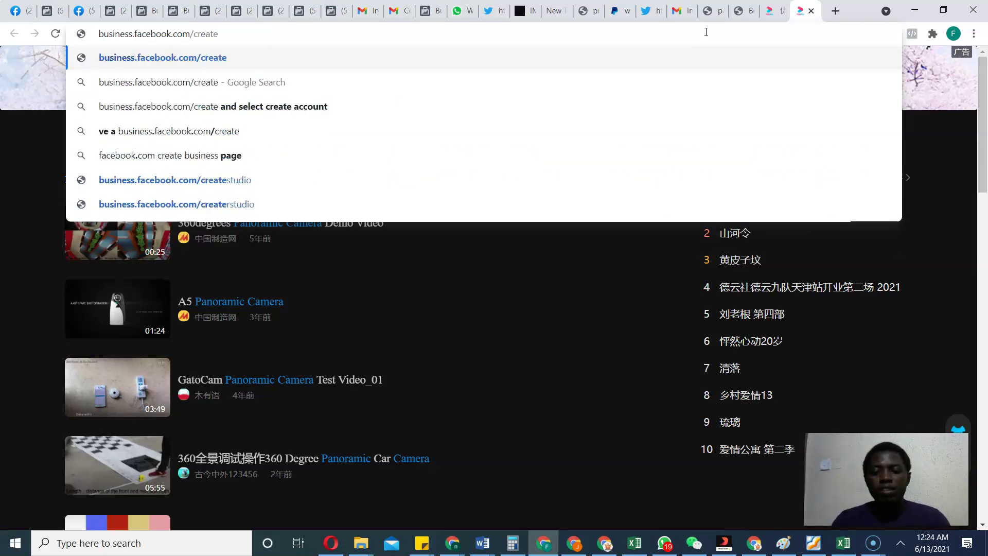
{"action": "key", "text": "Return"}
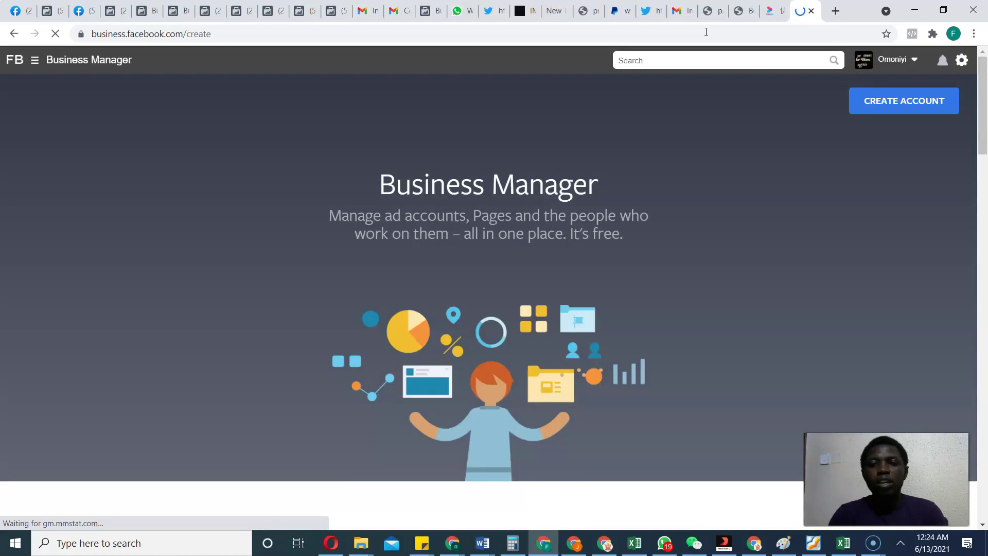
Start a new Business Manager account and name the business 'Joyyy'.
{"action": "left_click", "coordinate": [926, 97]}
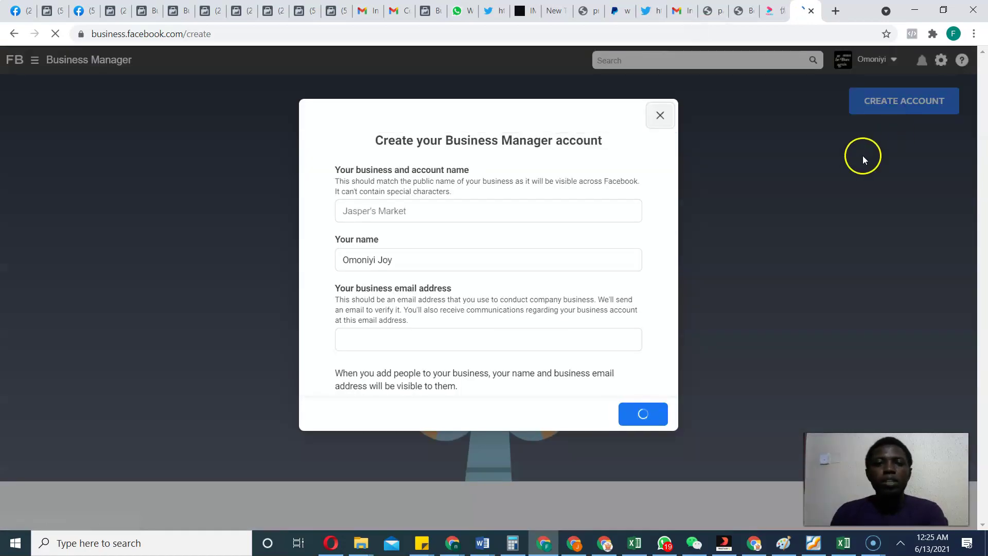
{"action": "left_click", "coordinate": [432, 212]}
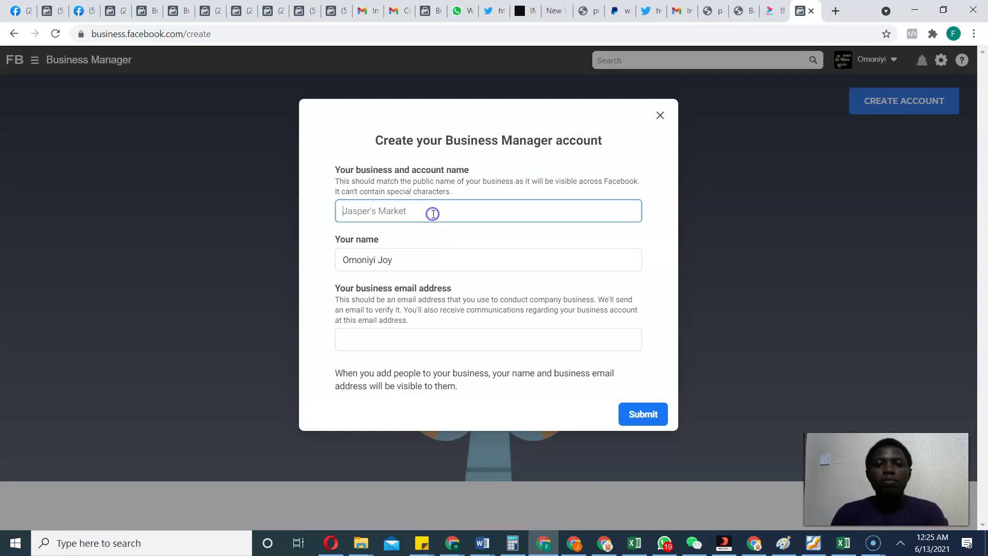
{"action": "type", "text": "Joy"}
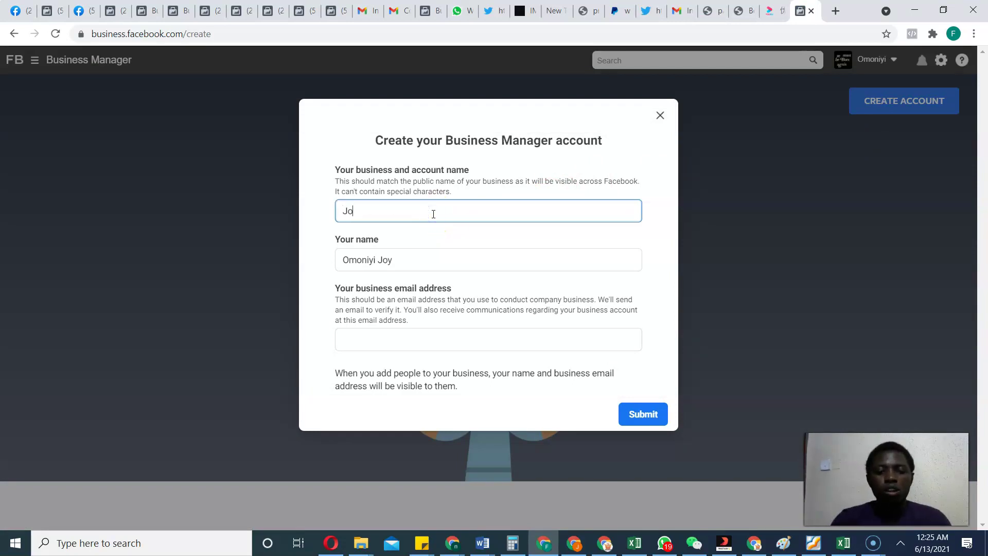
{"action": "key", "text": "Tab"}
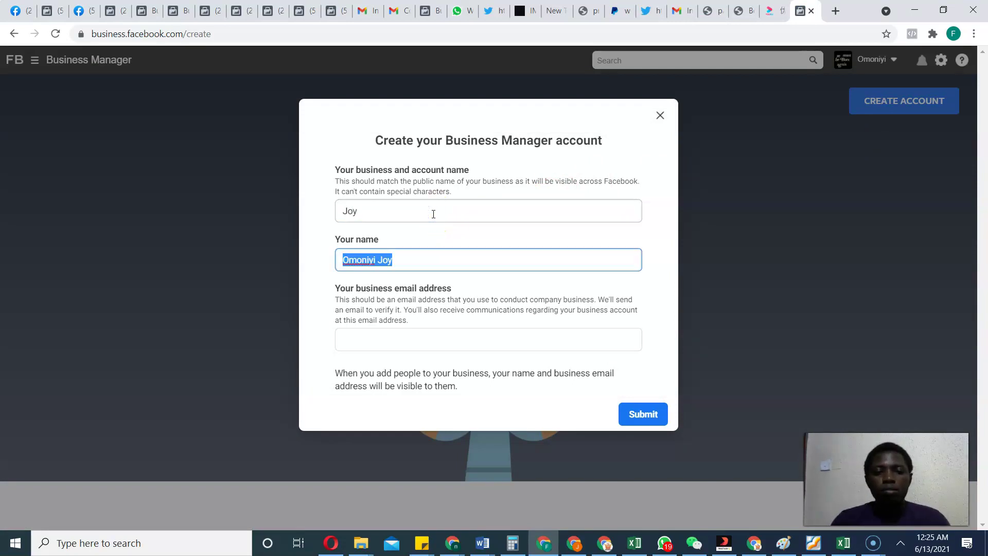
{"action": "key", "text": "Tab"}
{"action": "left_click", "coordinate": [415, 214]}
{"action": "type", "text": "yy"}
Fill in the business email address, correcting the mistyped entry.
{"action": "left_click", "coordinate": [389, 341]}
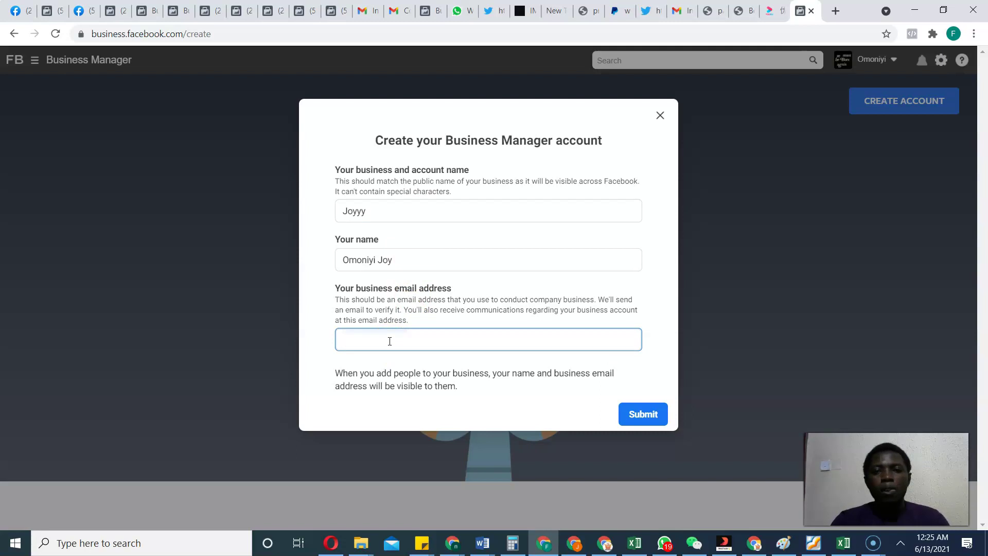
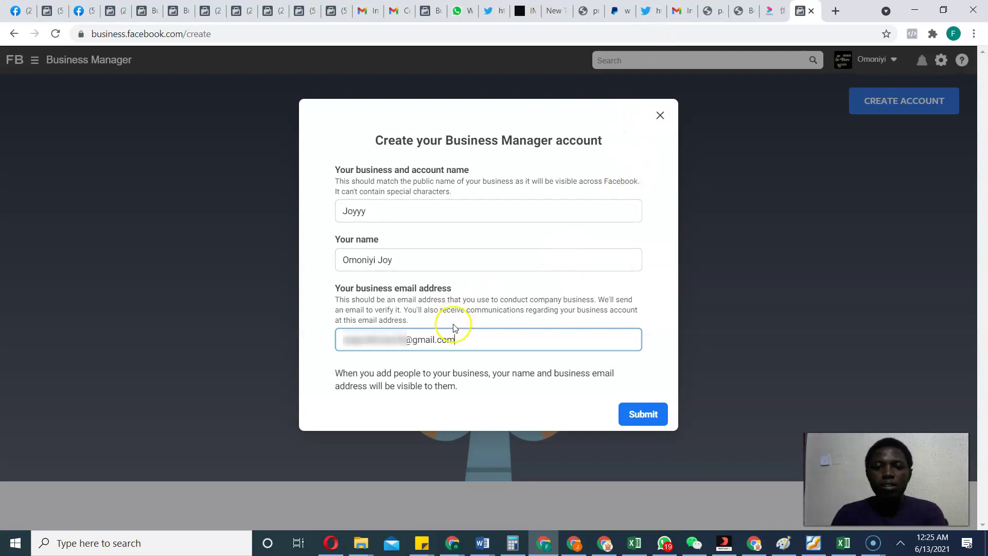
{"action": "left_click", "coordinate": [498, 295]}
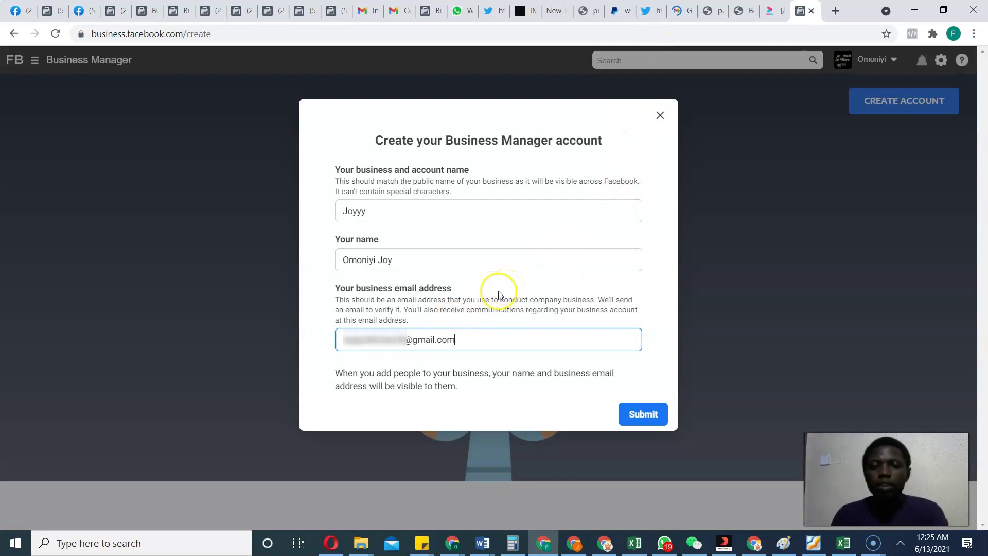
{"action": "double_click", "coordinate": [426, 342]}
{"action": "triple_click", "coordinate": [430, 347]}
{"action": "key", "text": "BackSpace"}
Submit the form and review the business creation limit error.
{"action": "left_click", "coordinate": [635, 420]}
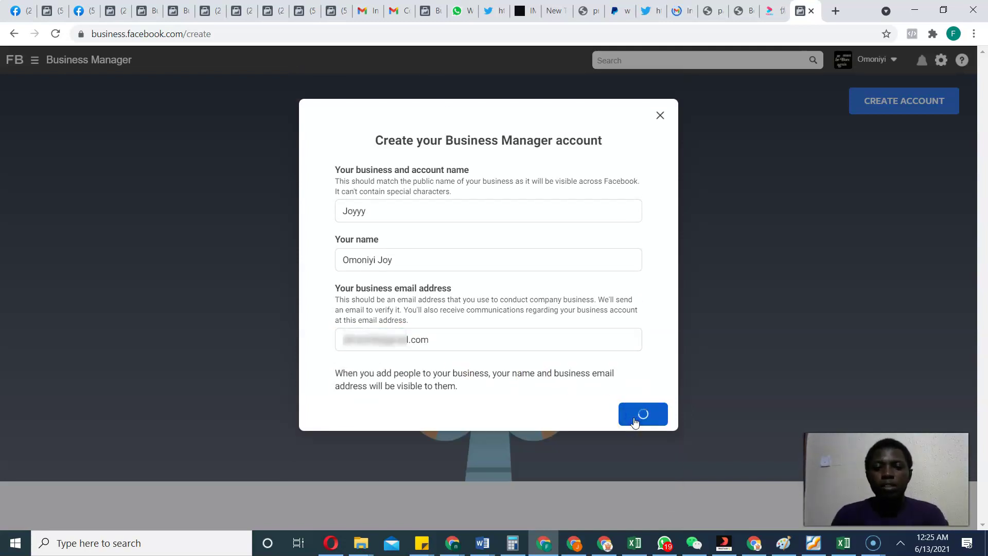
{"action": "left_click_drag", "start_coordinate": [362, 414], "coordinate": [491, 427]}
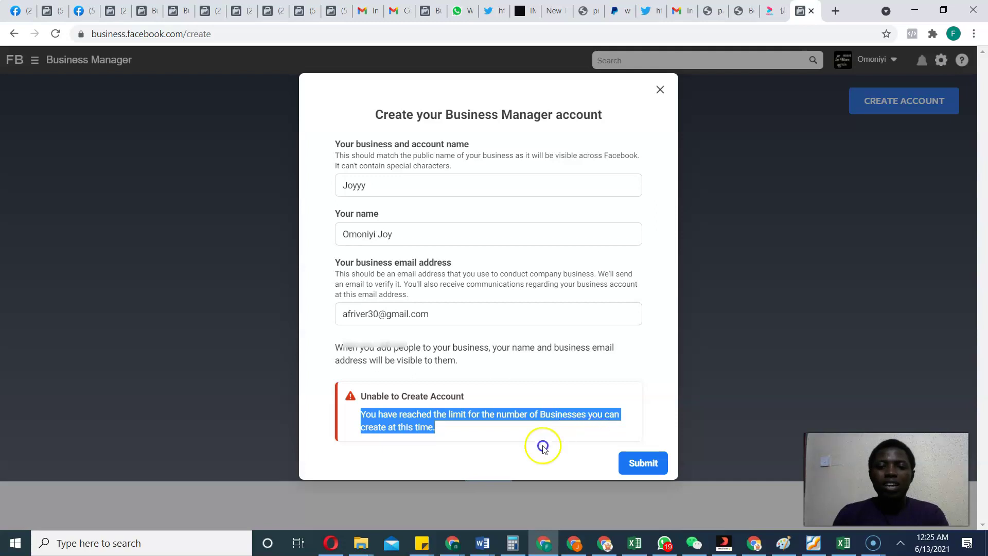
{"action": "left_click", "coordinate": [467, 424]}
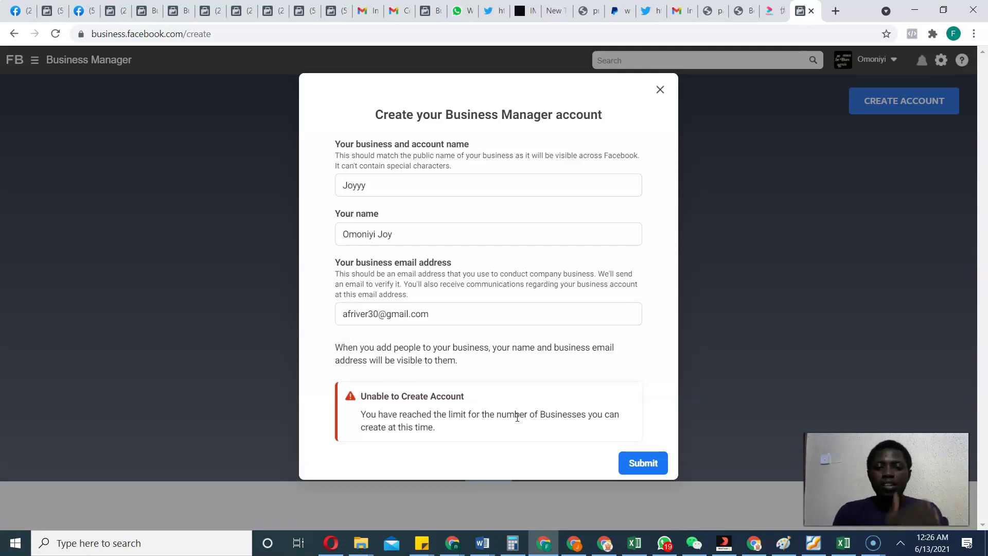
Switch to the Ads Manager campaigns window and open its ad account list.
{"action": "left_click", "coordinate": [481, 423]}
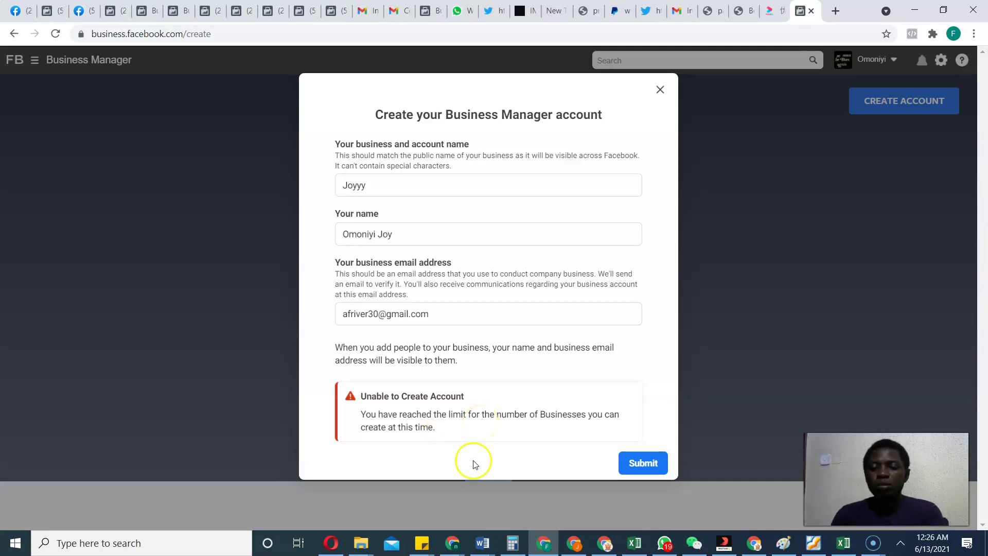
{"action": "left_click", "coordinate": [601, 550]}
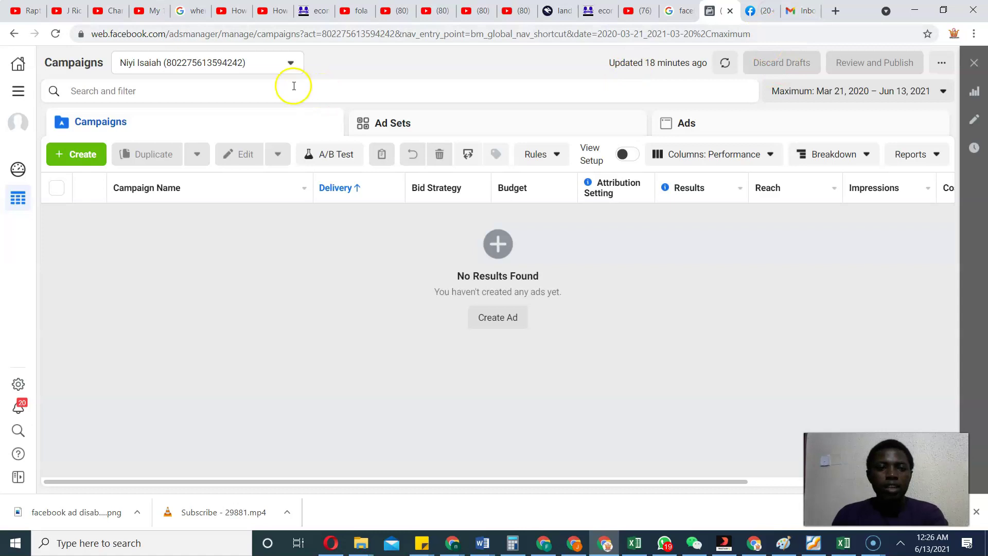
{"action": "left_click", "coordinate": [266, 67]}
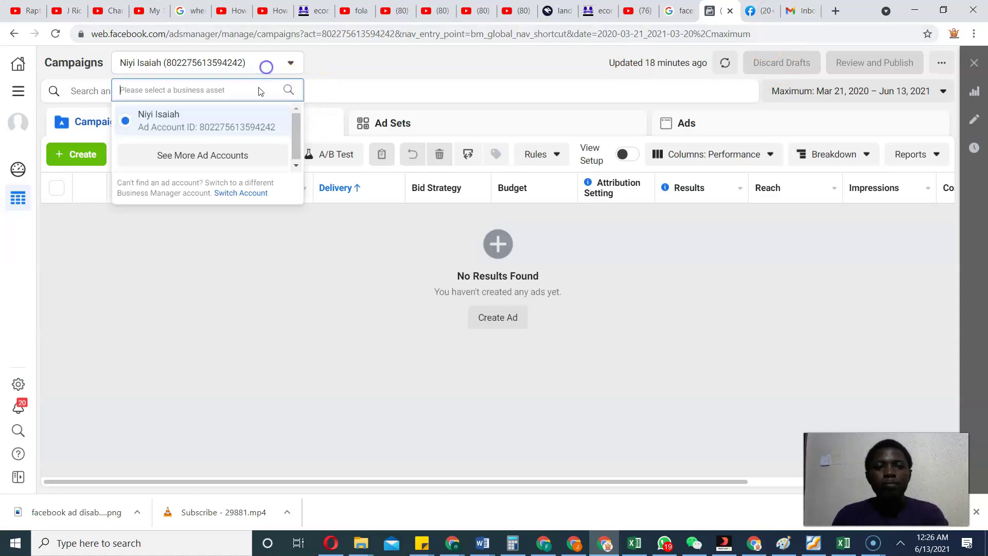
Show all ad accounts and choose Ad 1 under Isaiah's Market.
{"action": "left_click", "coordinate": [184, 155]}
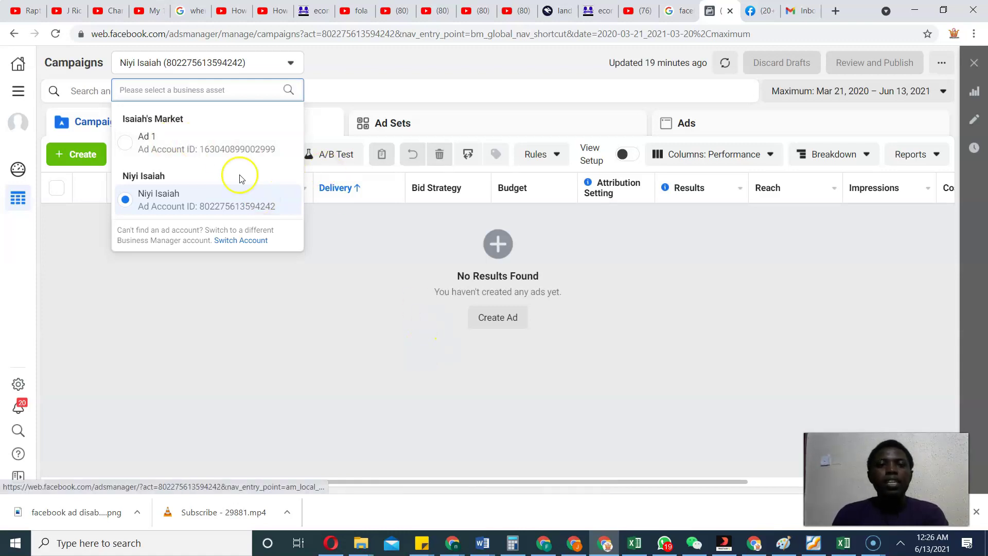
{"action": "left_click", "coordinate": [217, 153]}
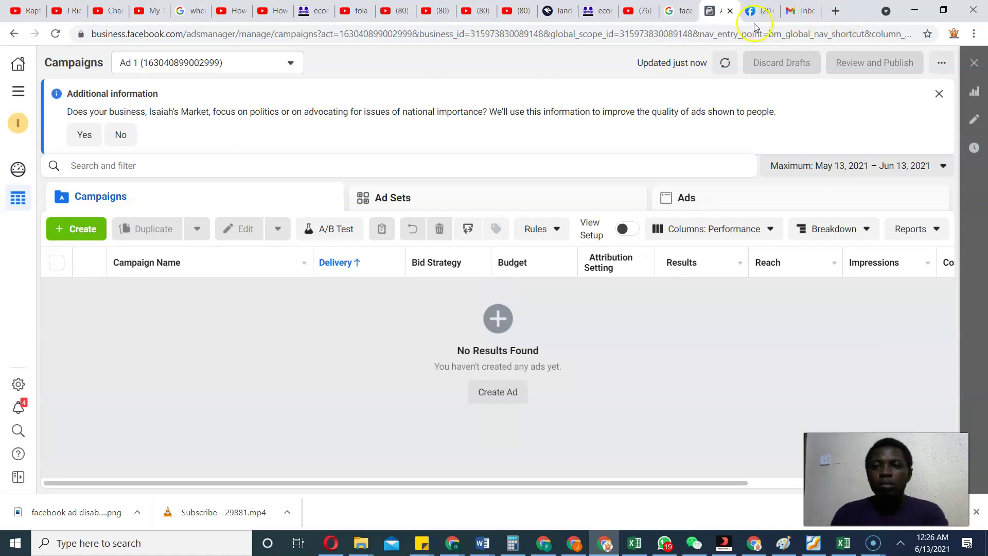
Load business.facebook.com/create in a new tab and start a new Business Manager account.
{"action": "left_click", "coordinate": [836, 11]}
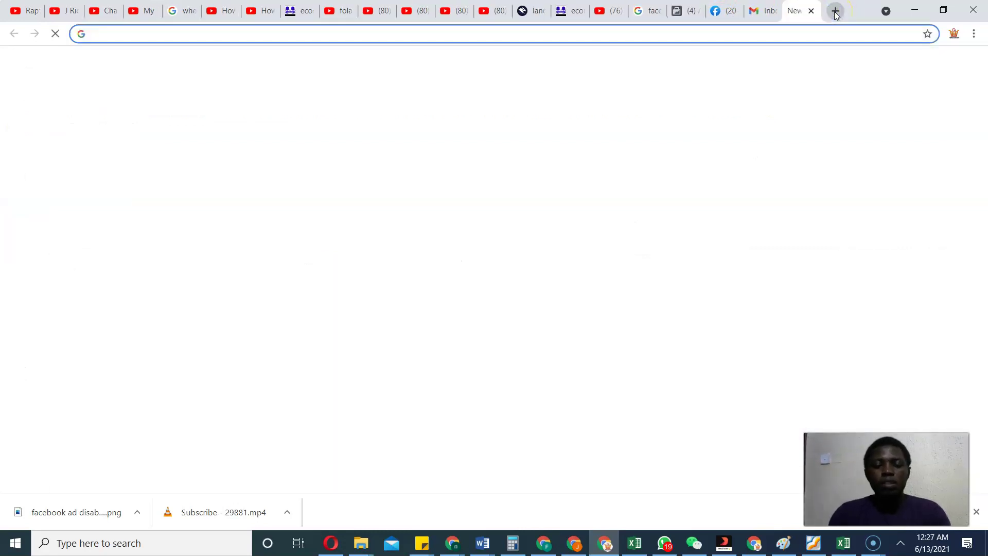
{"action": "type", "text": "bus"}
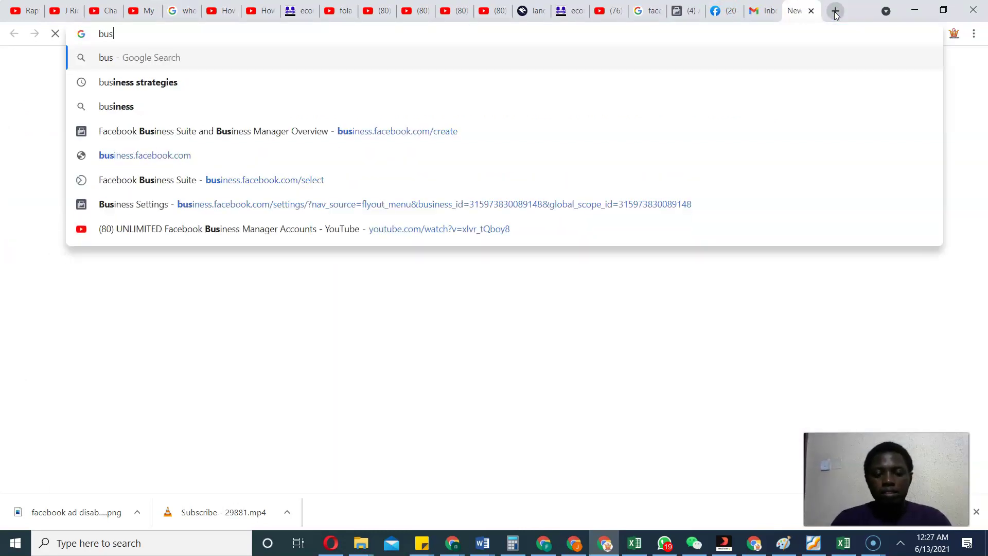
{"action": "type", "text": "iness"}
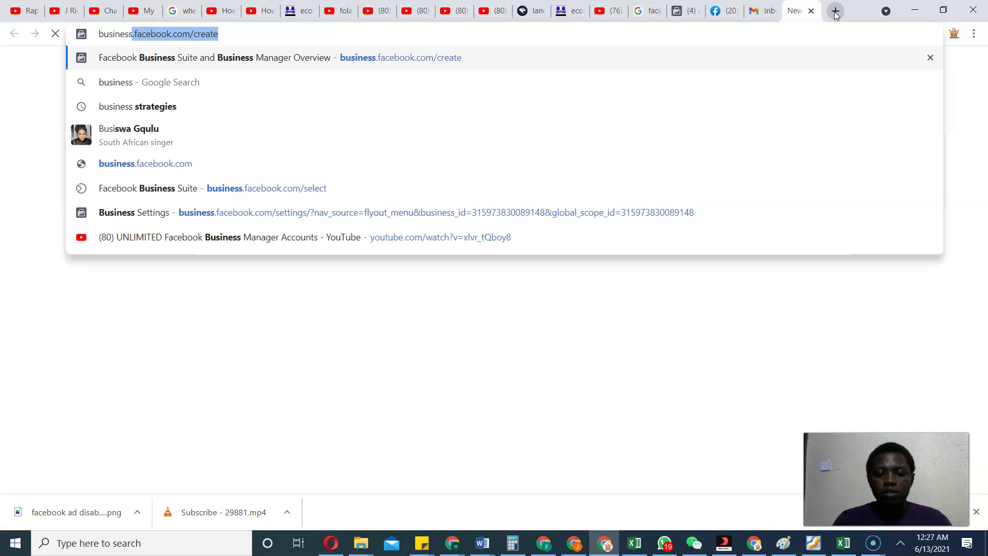
{"action": "key", "text": "Right"}
{"action": "key", "text": "Return"}
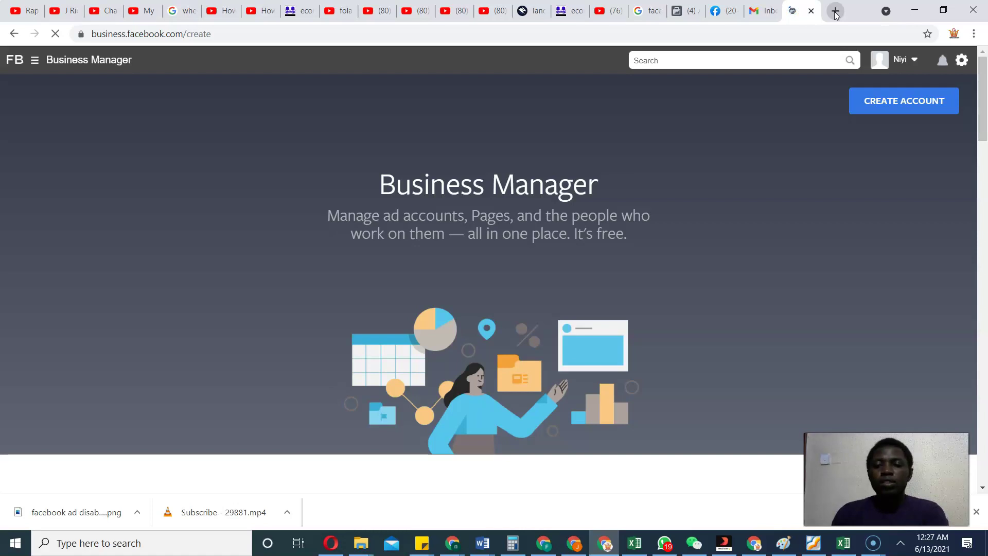
{"action": "left_click", "coordinate": [903, 105]}
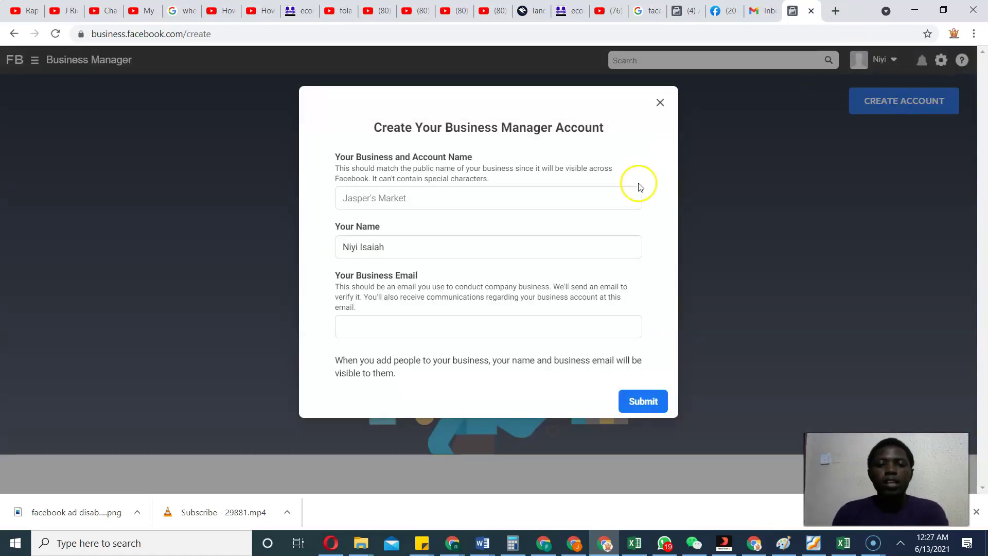
Submit a business named 'Isaiah' together with its business email address.
{"action": "left_click", "coordinate": [403, 203]}
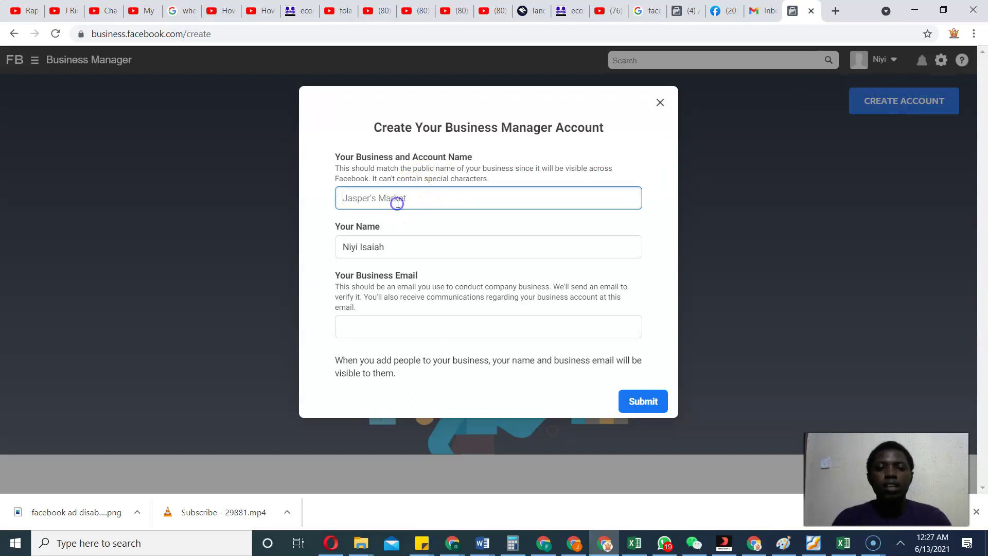
{"action": "type", "text": "Isaiah"}
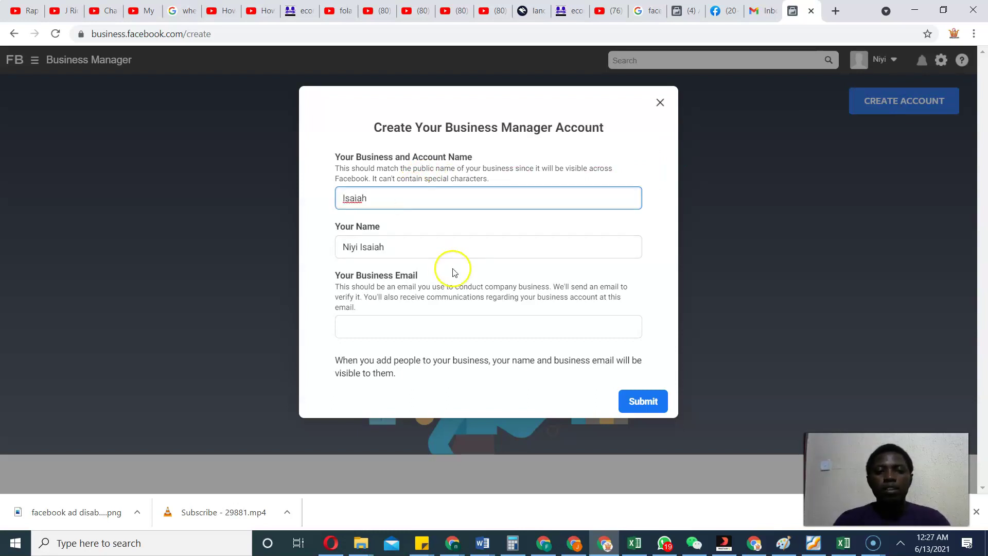
{"action": "left_click", "coordinate": [471, 330]}
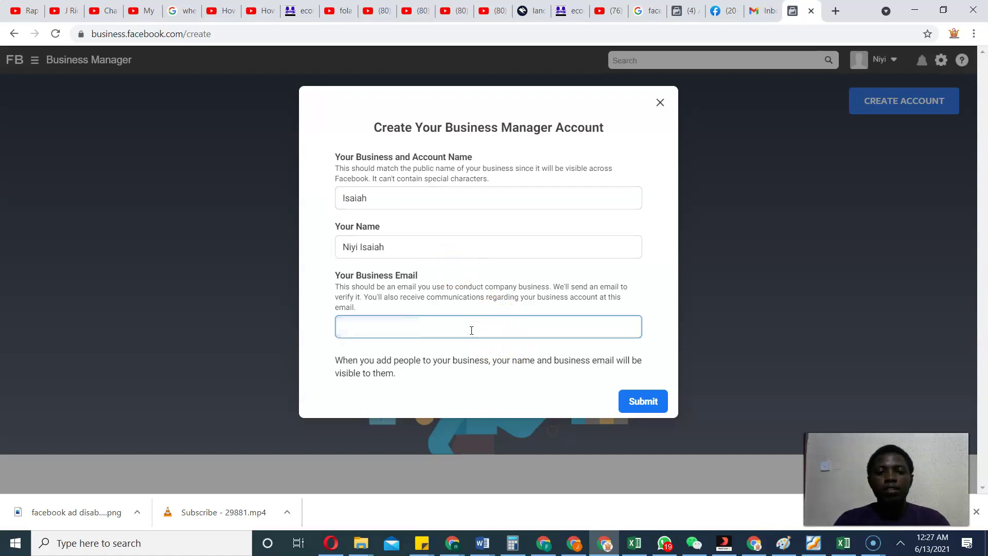
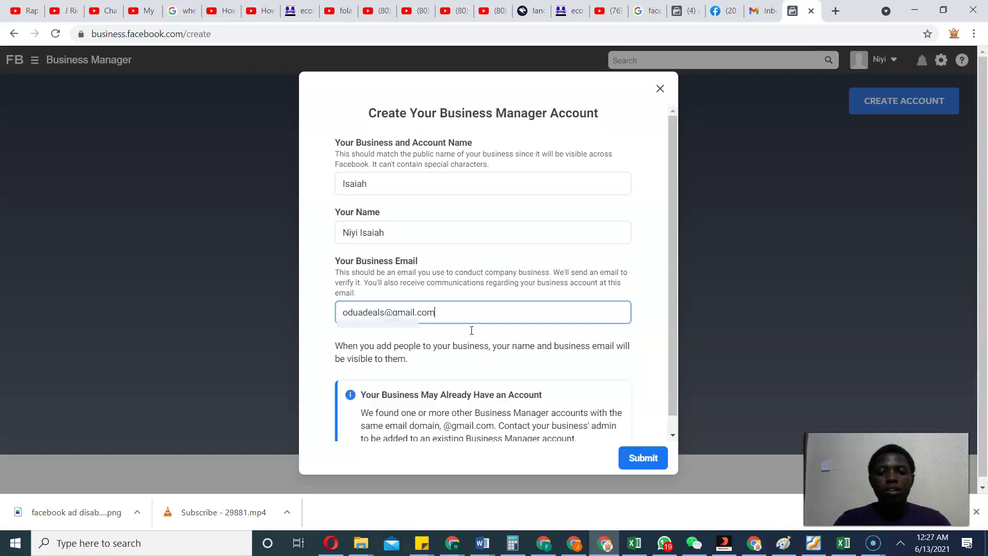
{"action": "left_click", "coordinate": [656, 404]}
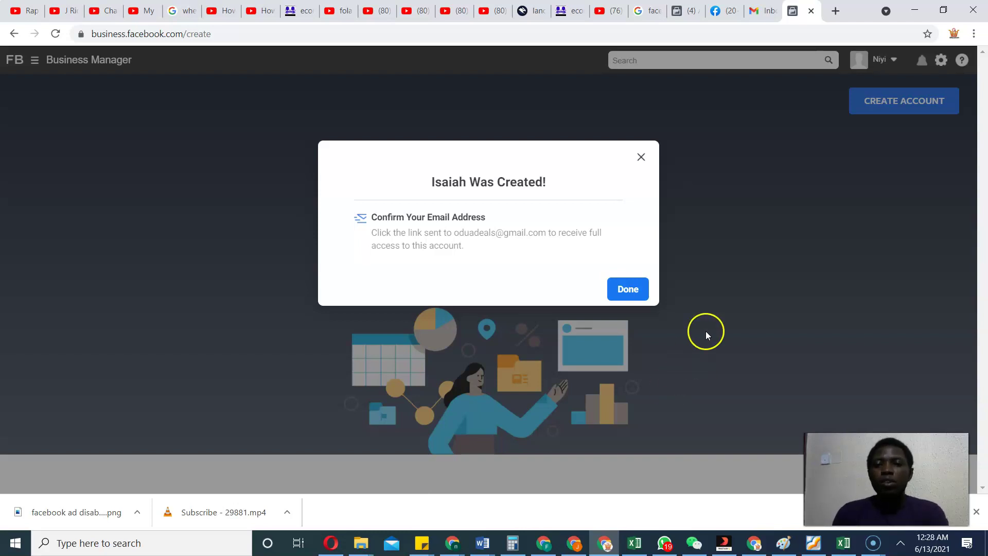
Confirm the business email from Facebook's message in Gmail's Social category.
{"action": "left_click", "coordinate": [764, 11]}
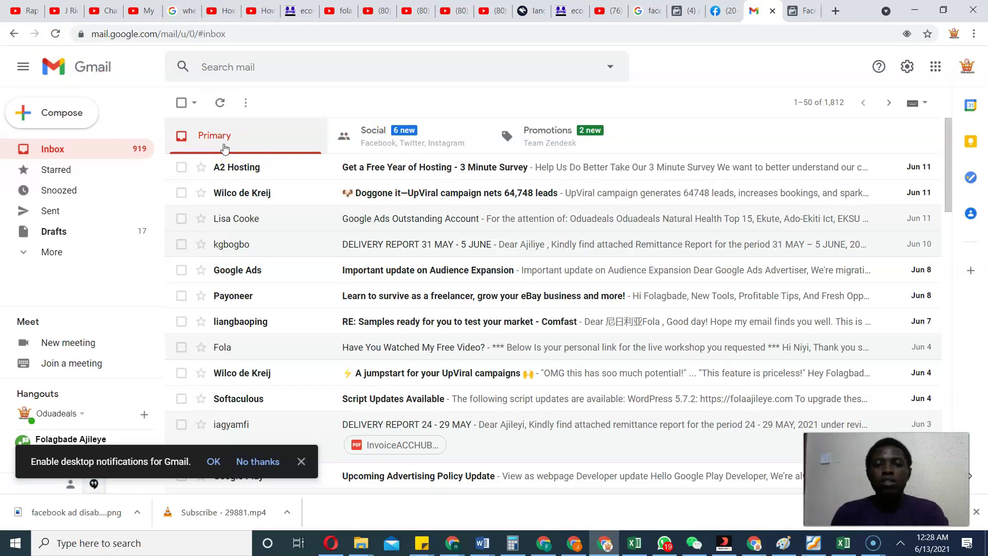
{"action": "left_click", "coordinate": [404, 150]}
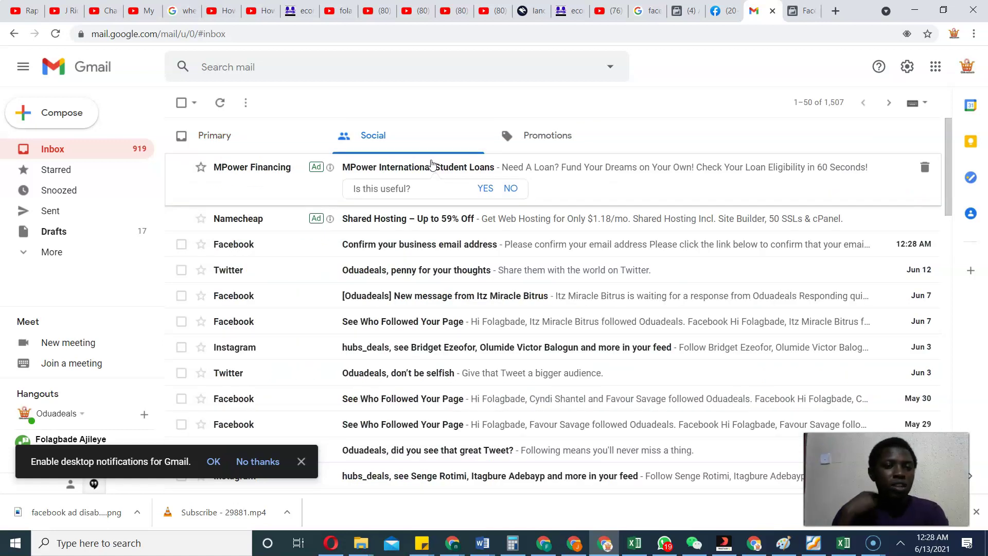
{"action": "left_click", "coordinate": [479, 251]}
{"action": "left_click", "coordinate": [443, 329]}
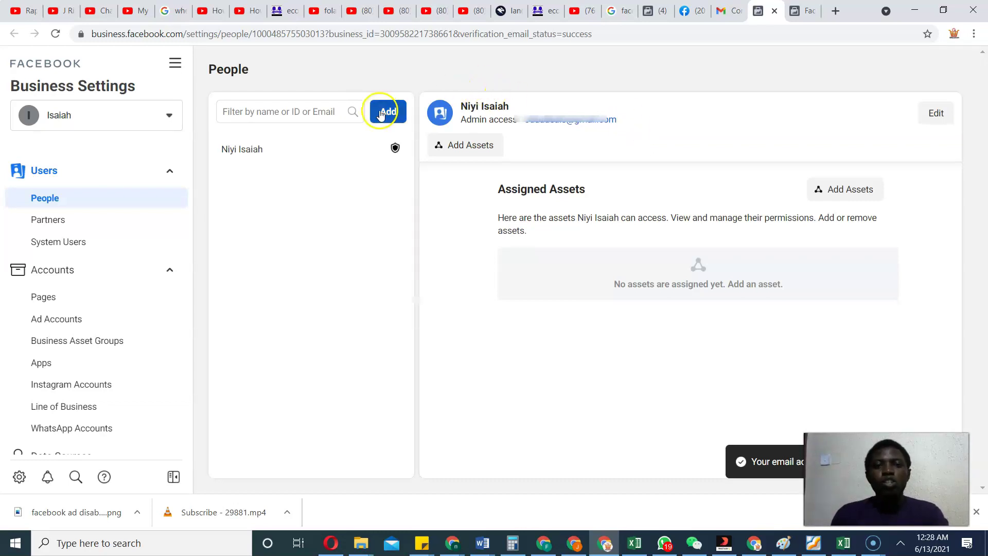
Start a new ad account from the business's Ad Accounts and name it Ad1.
{"action": "left_click", "coordinate": [66, 323]}
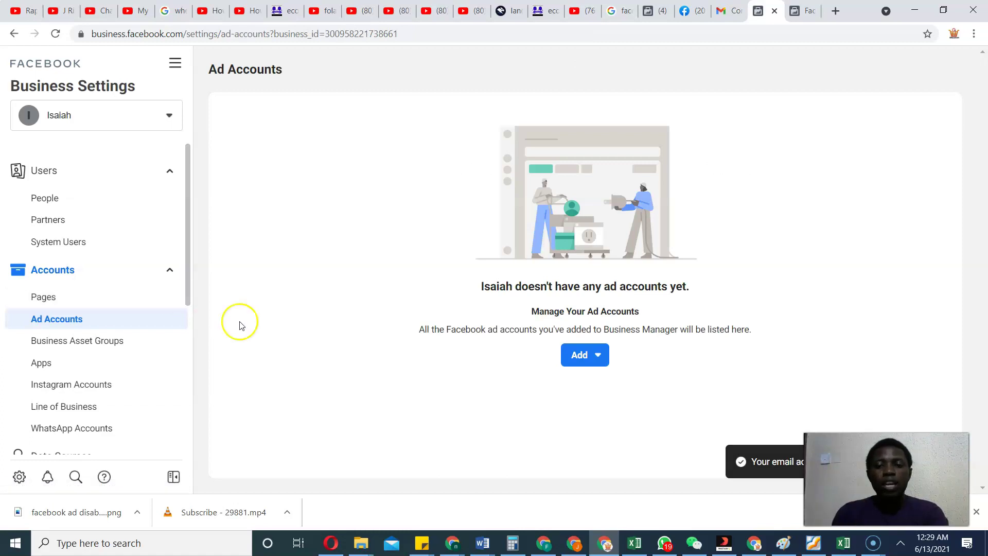
{"action": "left_click", "coordinate": [596, 355]}
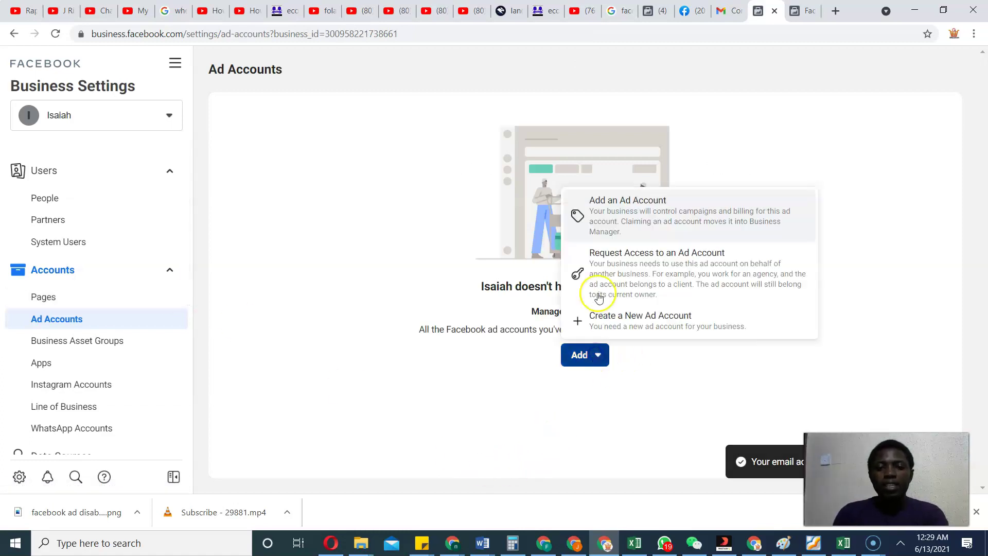
{"action": "left_click", "coordinate": [618, 316]}
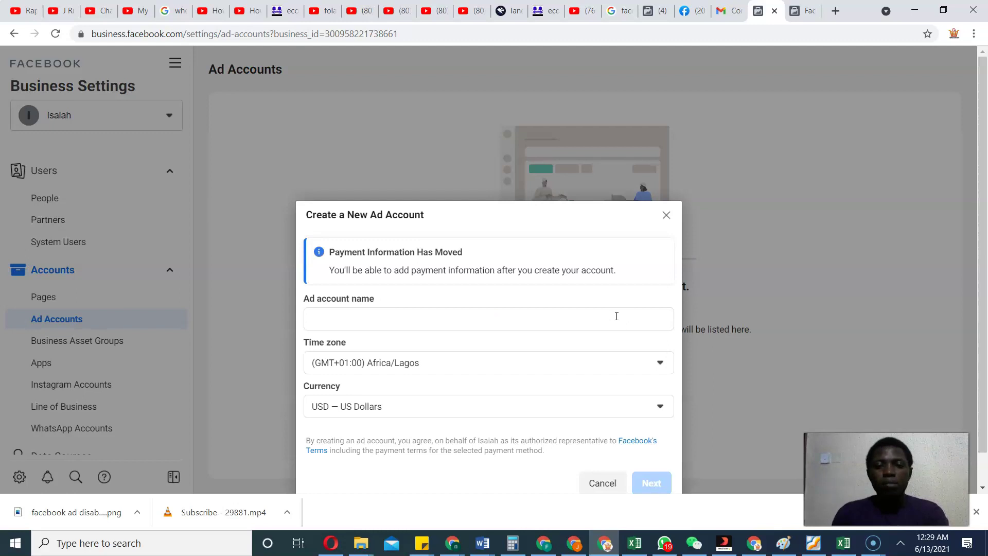
{"action": "left_click", "coordinate": [437, 314]}
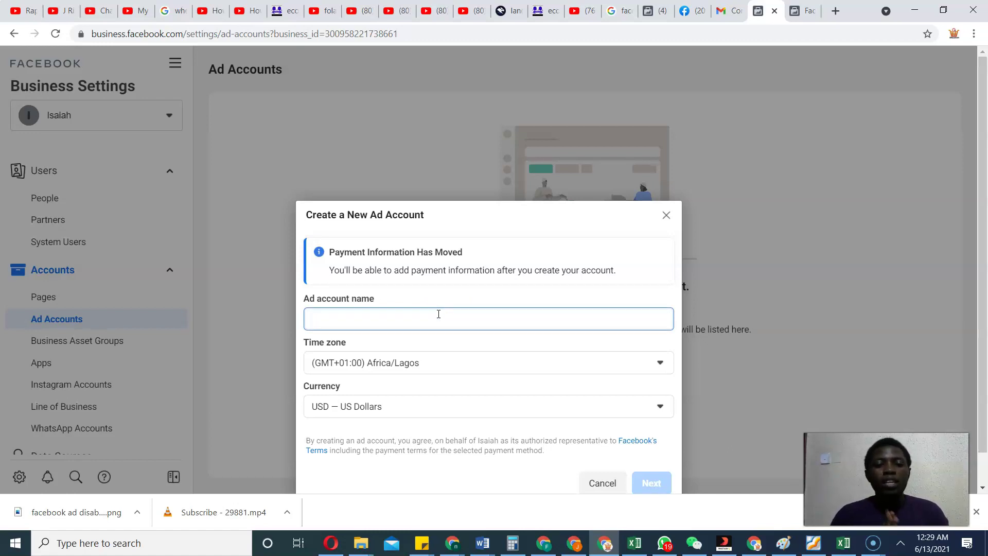
{"action": "type", "text": "Ad1"}
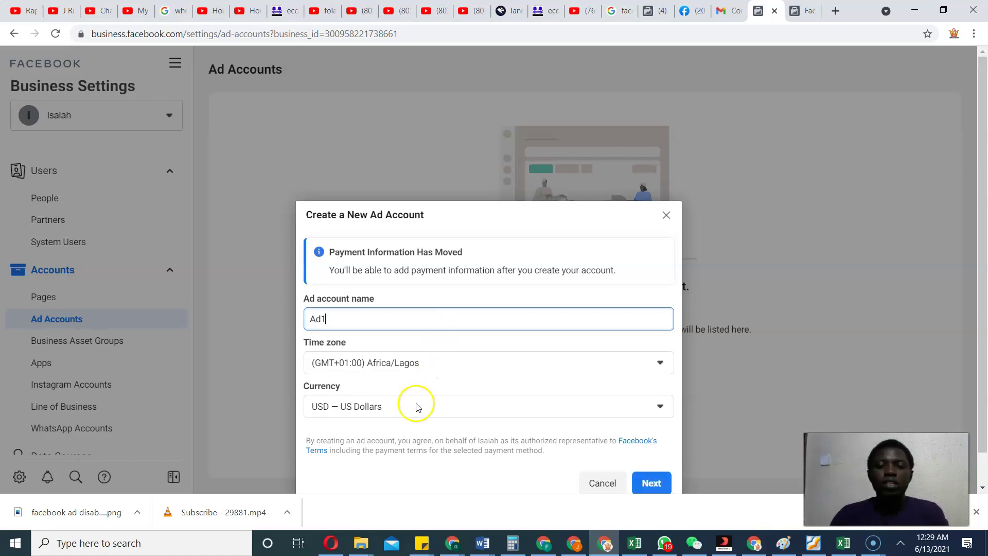
Set the Ad1 currency to NGN — Nigerian Naira and continue to the next setup step.
{"action": "left_click", "coordinate": [417, 406]}
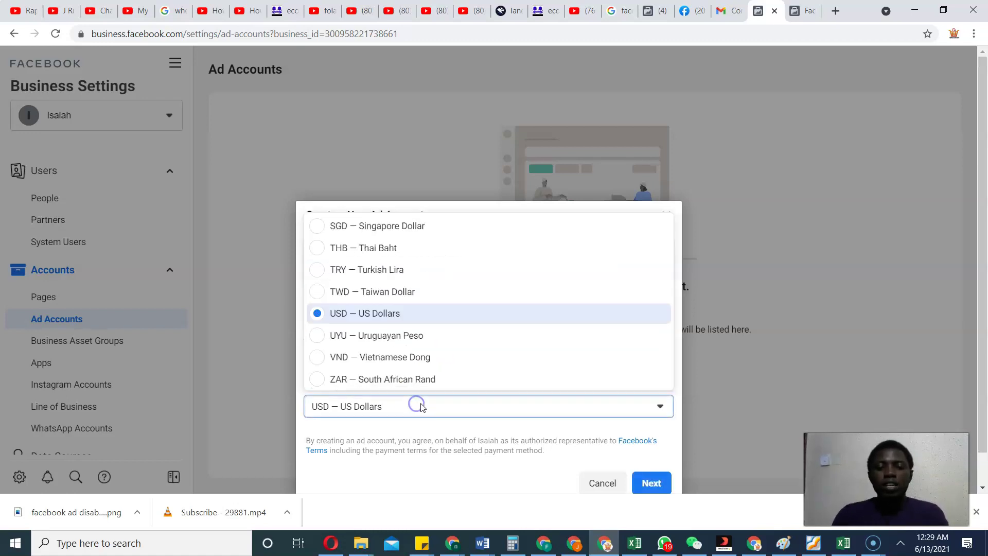
{"action": "scroll", "coordinate": [589, 367], "scroll_direction": "up", "scroll_amount": 5}
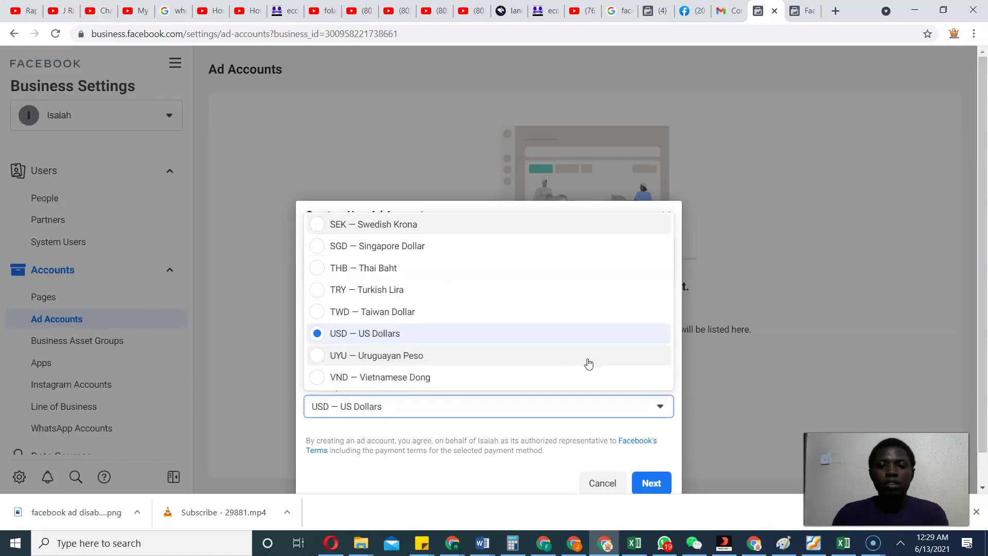
{"action": "scroll", "coordinate": [589, 364], "scroll_direction": "up", "scroll_amount": 3}
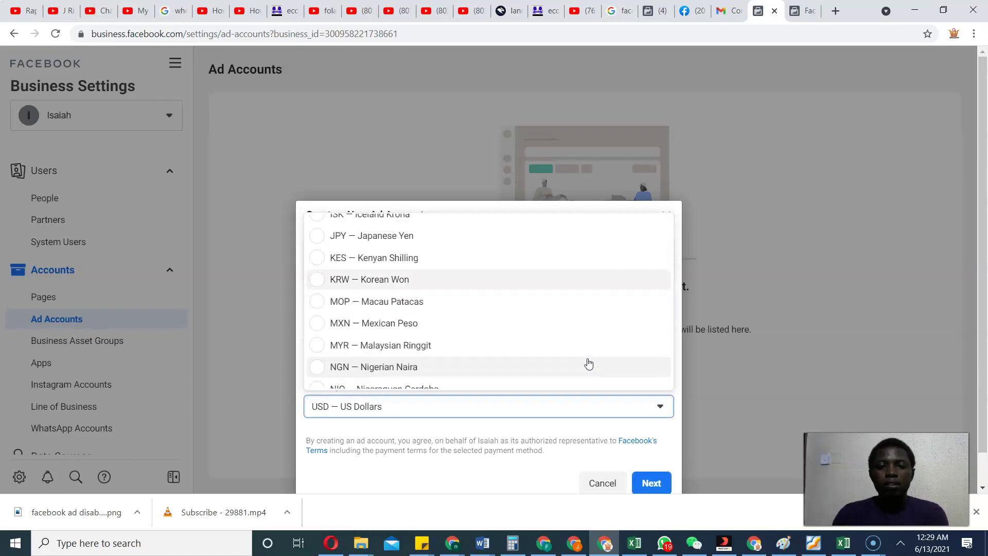
{"action": "scroll", "coordinate": [589, 364], "scroll_direction": "up", "scroll_amount": 3}
{"action": "scroll", "coordinate": [590, 364], "scroll_direction": "up", "scroll_amount": 3}
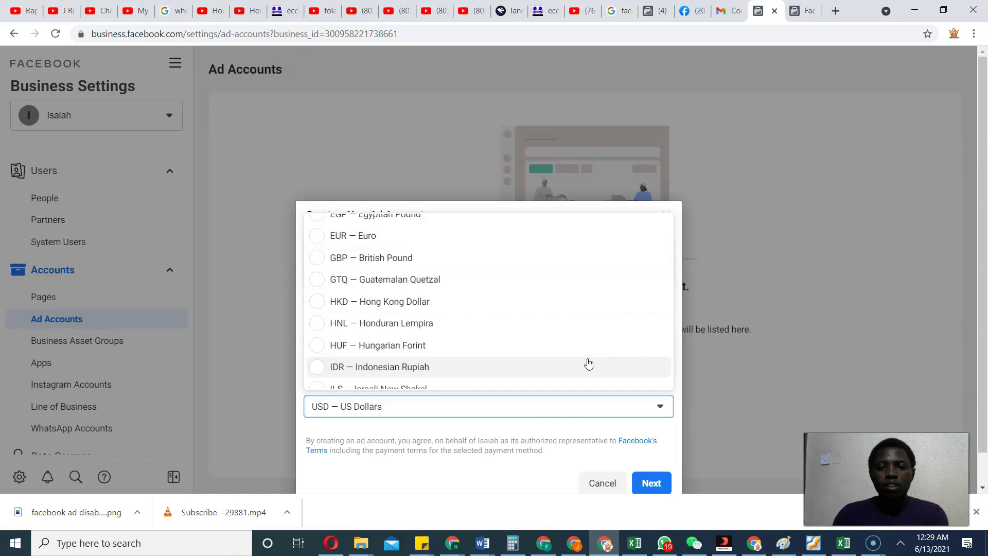
{"action": "scroll", "coordinate": [590, 364], "scroll_direction": "down", "scroll_amount": 2}
{"action": "scroll", "coordinate": [590, 363], "scroll_direction": "down", "scroll_amount": 2}
{"action": "left_click", "coordinate": [503, 371]}
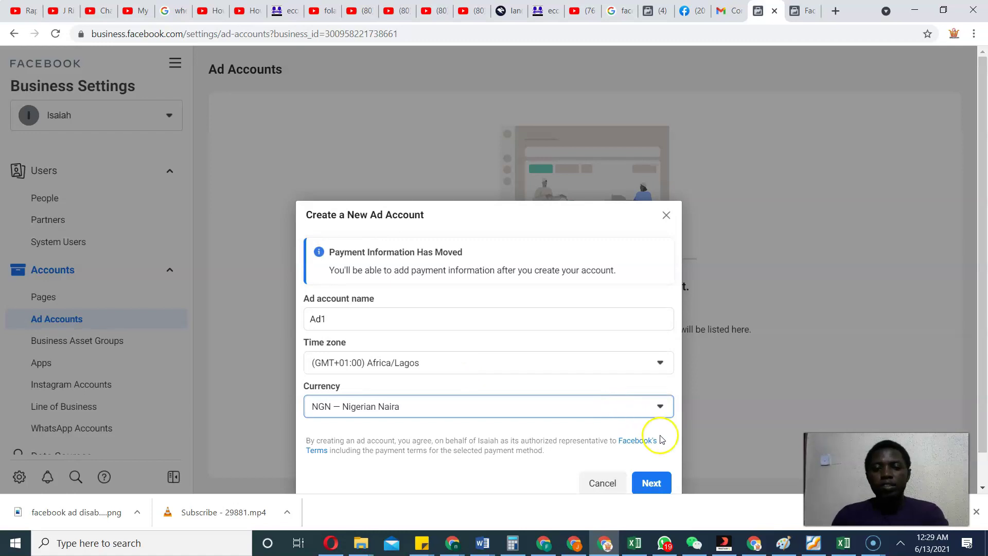
{"action": "left_click", "coordinate": [658, 489]}
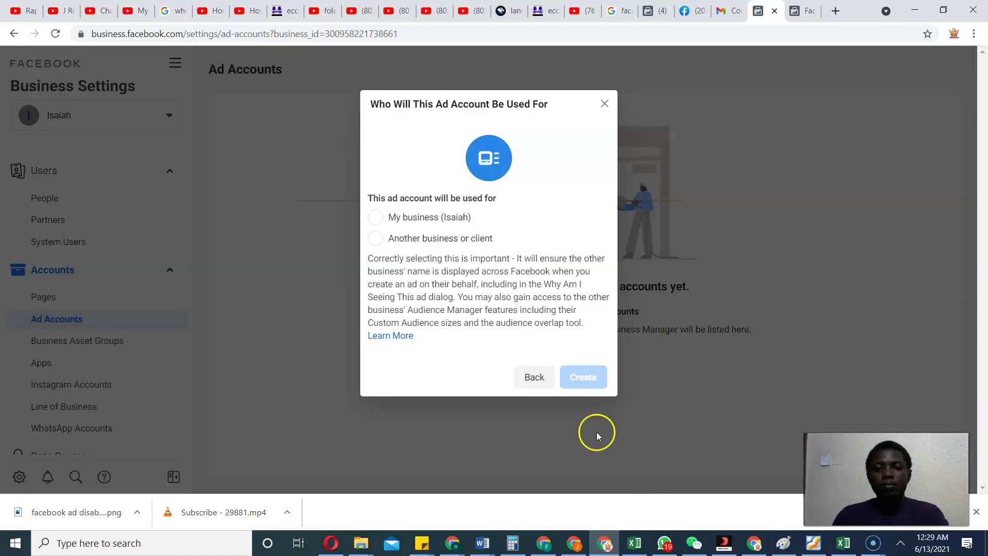
Create Ad1 for business Isaiah, skip adding people and payment info, then show the business list.
{"action": "left_click", "coordinate": [417, 217]}
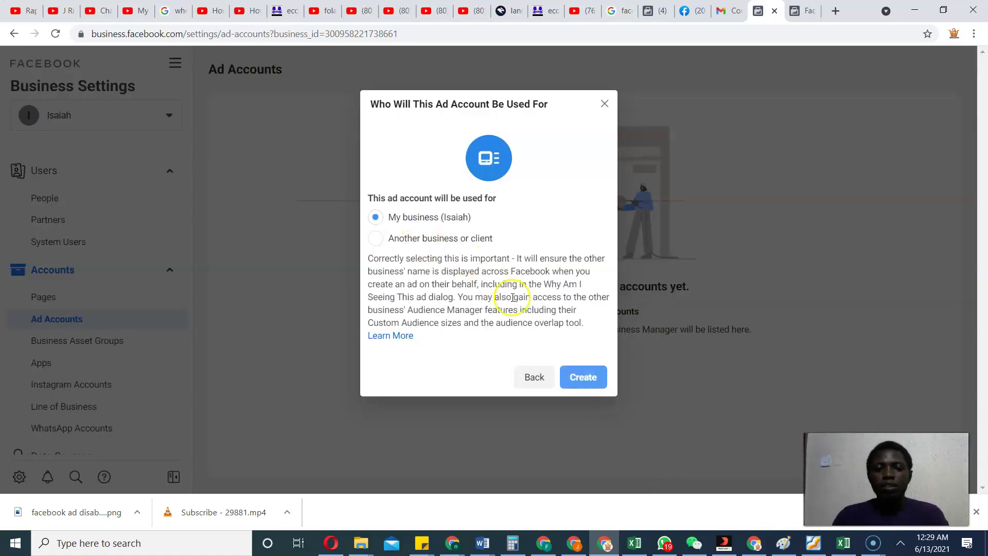
{"action": "left_click", "coordinate": [589, 387]}
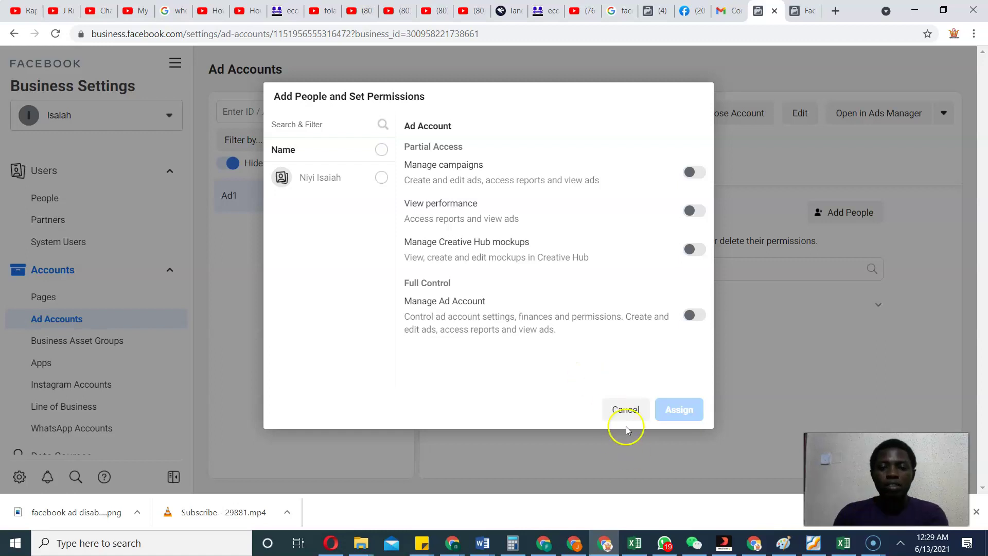
{"action": "left_click", "coordinate": [625, 411]}
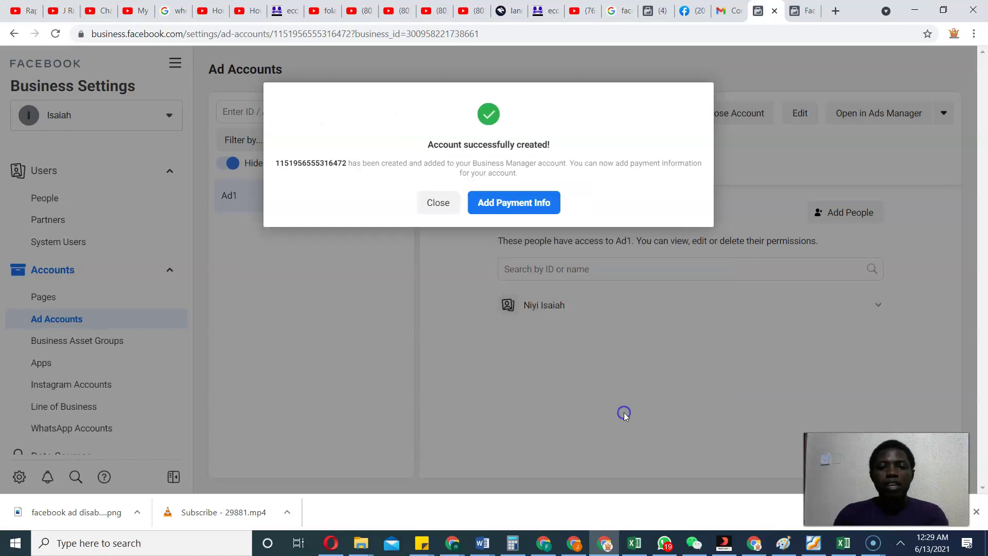
{"action": "left_click", "coordinate": [440, 205]}
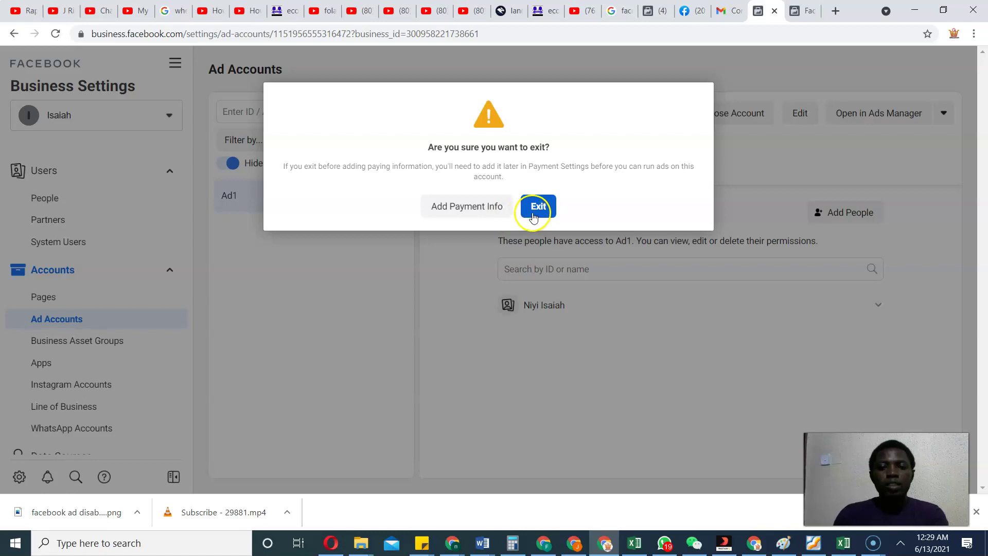
{"action": "left_click", "coordinate": [537, 206]}
{"action": "left_click", "coordinate": [164, 113]}
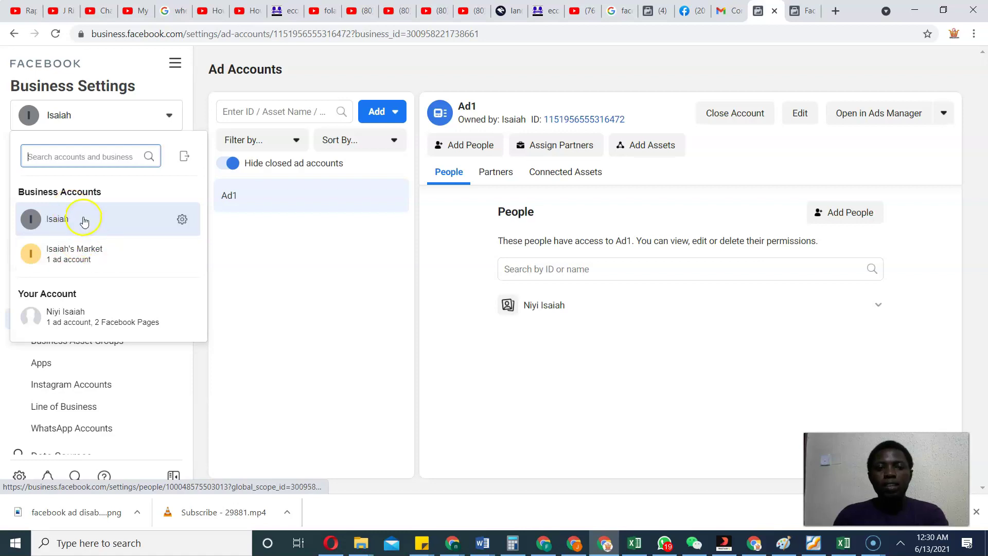
Dismiss the 'Isaiah Was Created' notice and reload business.facebook.com/create to begin another business.
{"action": "left_click", "coordinate": [804, 10]}
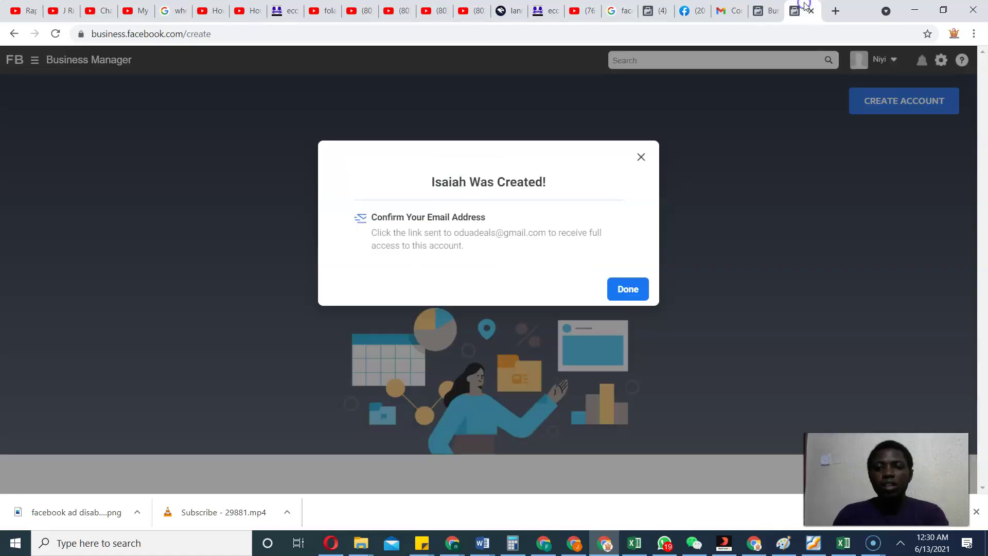
{"action": "left_click", "coordinate": [641, 159]}
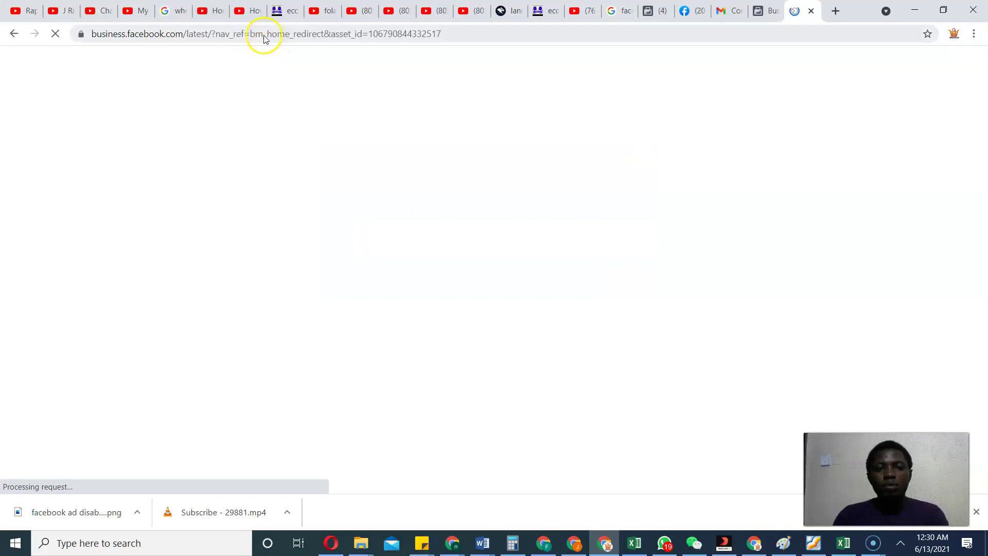
{"action": "left_click", "coordinate": [265, 39]}
{"action": "type", "text": "busine"}
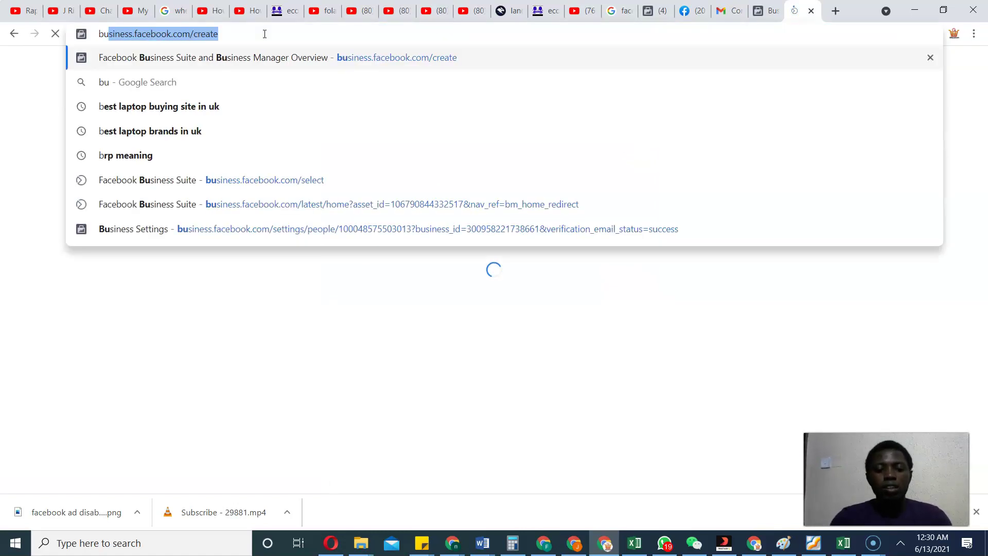
{"action": "type", "text": "ss"}
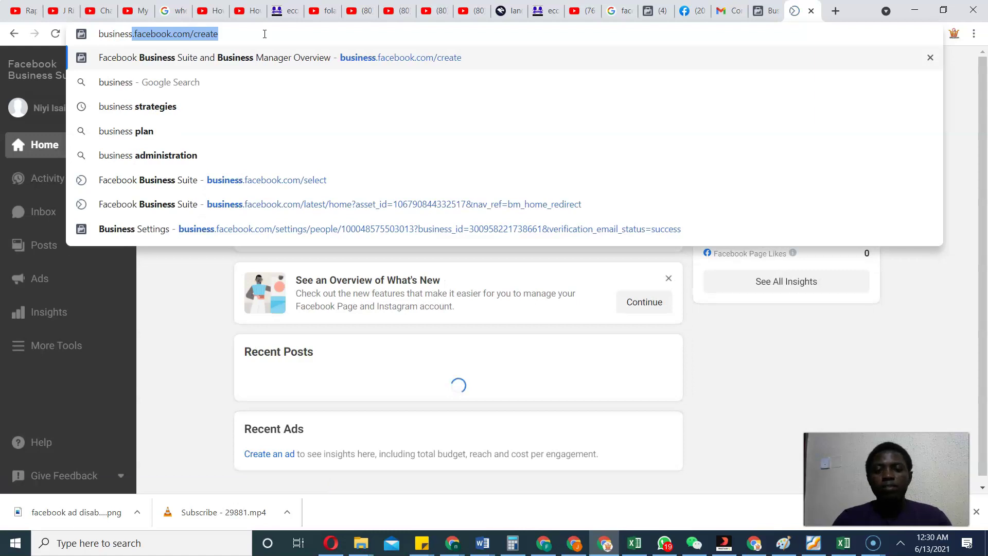
{"action": "key", "text": "Return"}
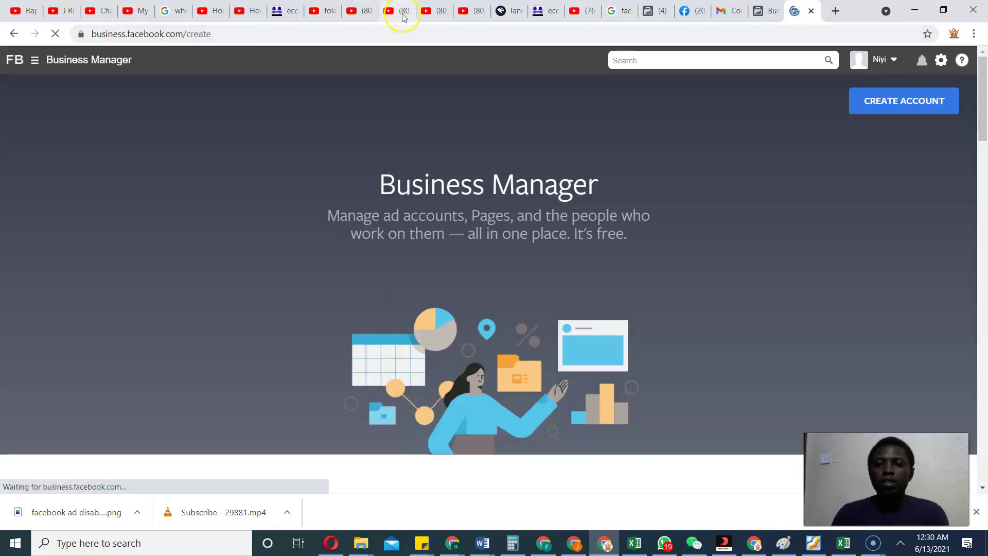
{"action": "left_click", "coordinate": [884, 103]}
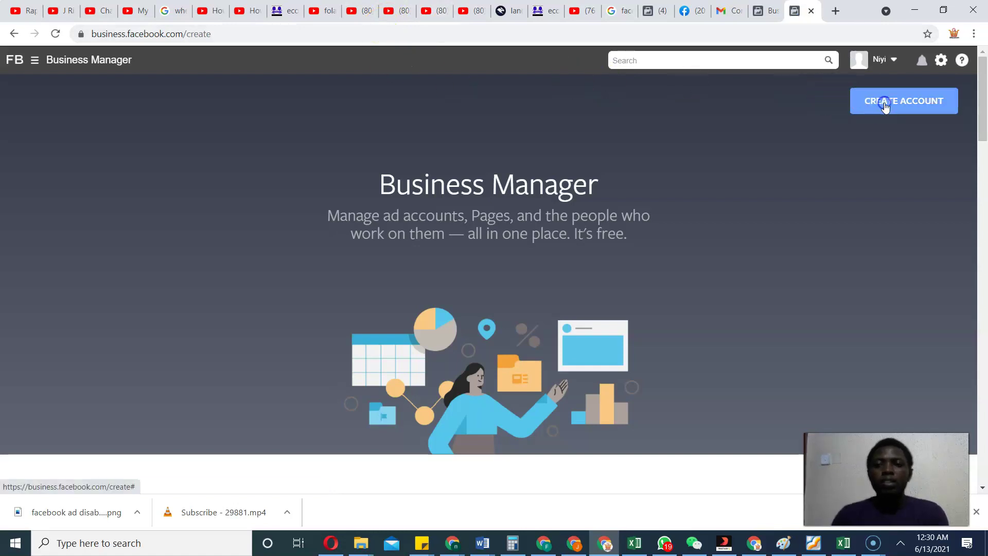
Enter the business name 'Isaiah M' and a business e-mail address.
{"action": "left_click", "coordinate": [463, 201]}
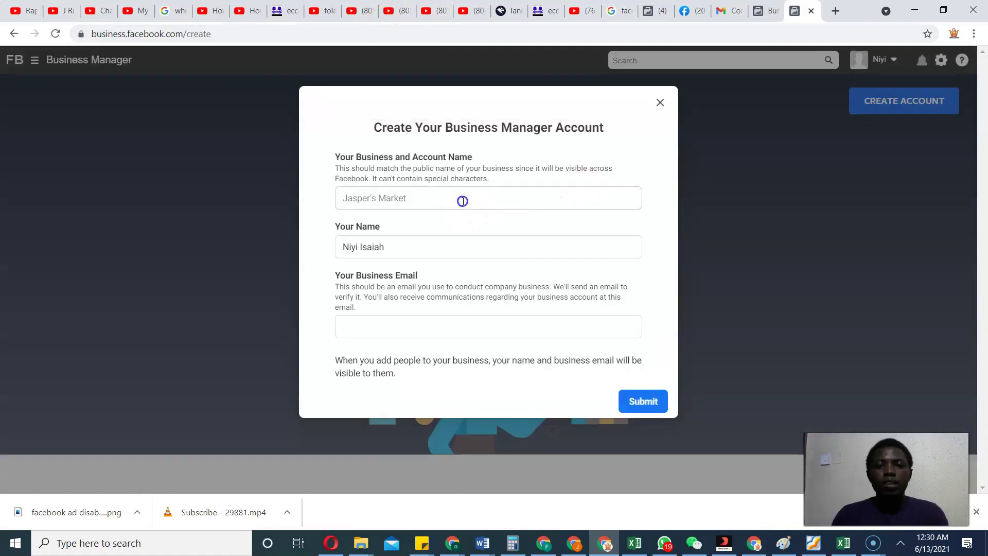
{"action": "type", "text": "Isa"}
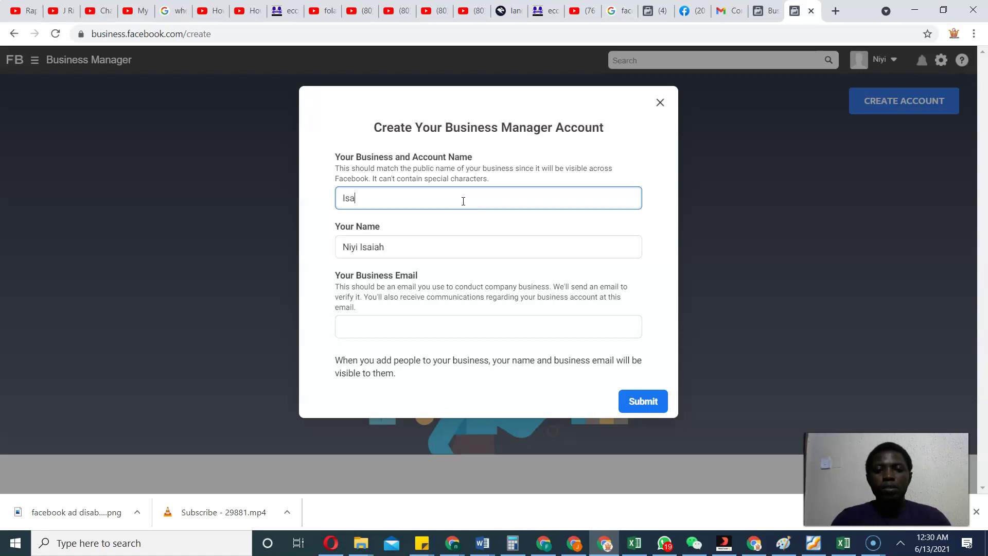
{"action": "type", "text": "ia"}
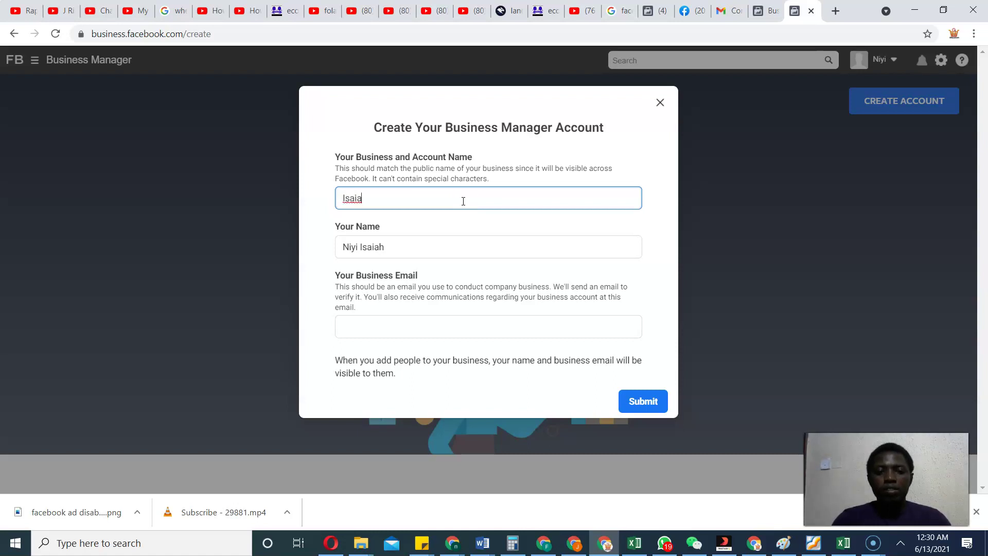
{"action": "type", "text": "h M"}
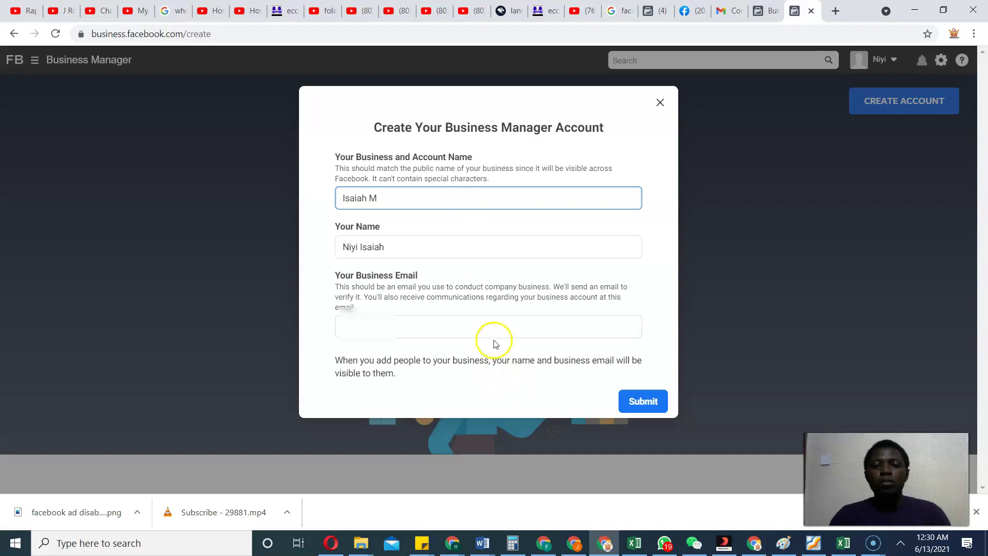
{"action": "left_click", "coordinate": [491, 332]}
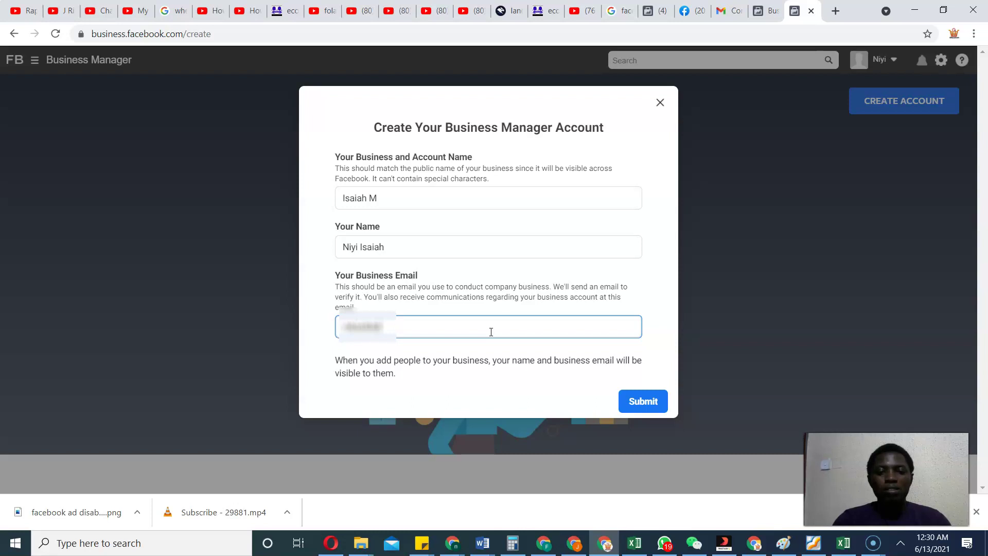
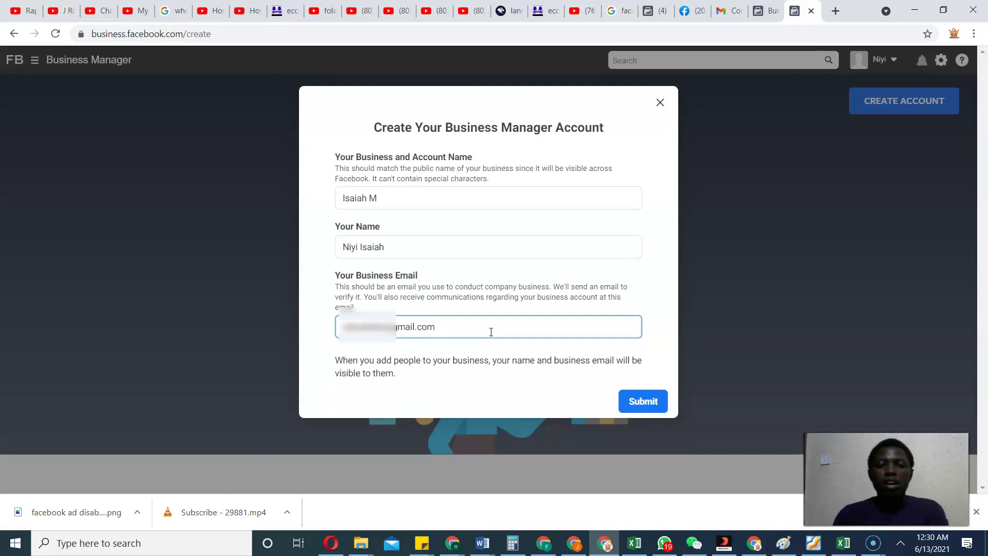
Submit the new business, highlight the business-limit error, and return to Ads Manager campaigns.
{"action": "left_click", "coordinate": [644, 402]}
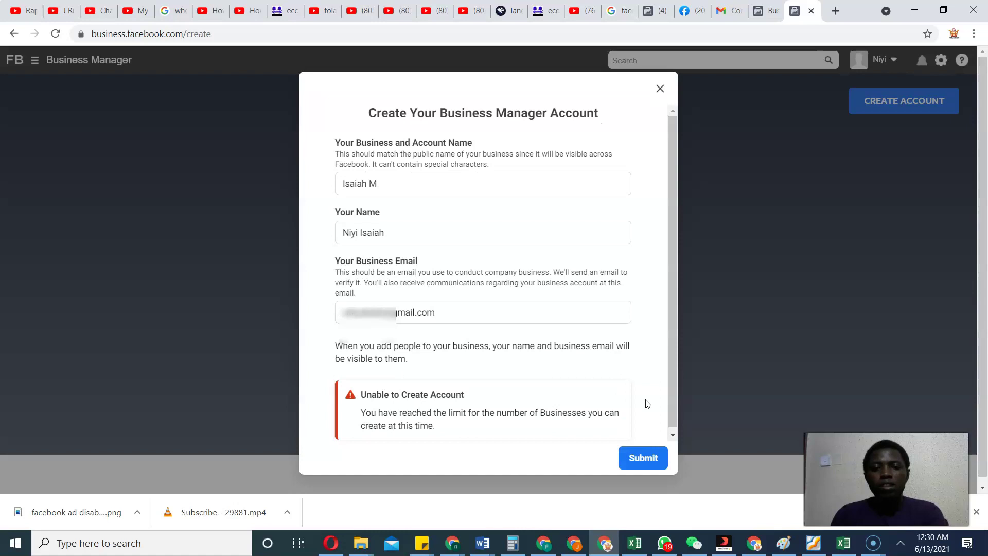
{"action": "left_click_drag", "start_coordinate": [355, 411], "coordinate": [589, 421]}
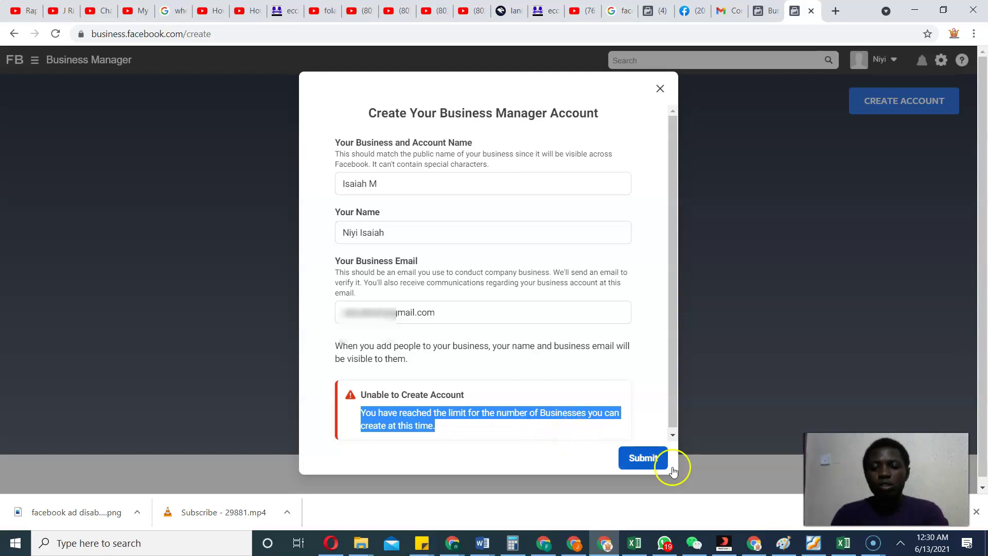
{"action": "left_click", "coordinate": [754, 543]}
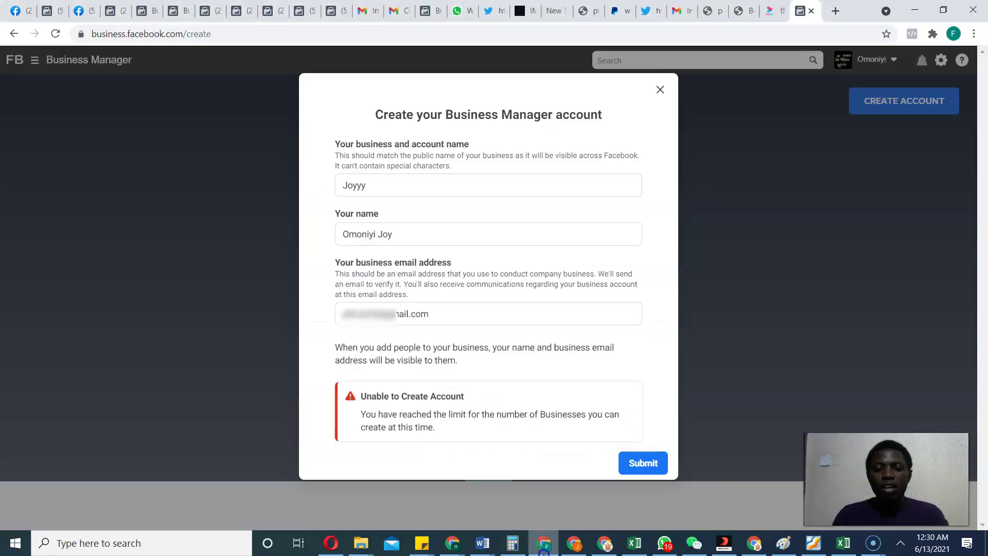
Return to the 'Joyyy' business creation form and highlight its entered details beside the limit error.
{"action": "left_click", "coordinate": [544, 543]}
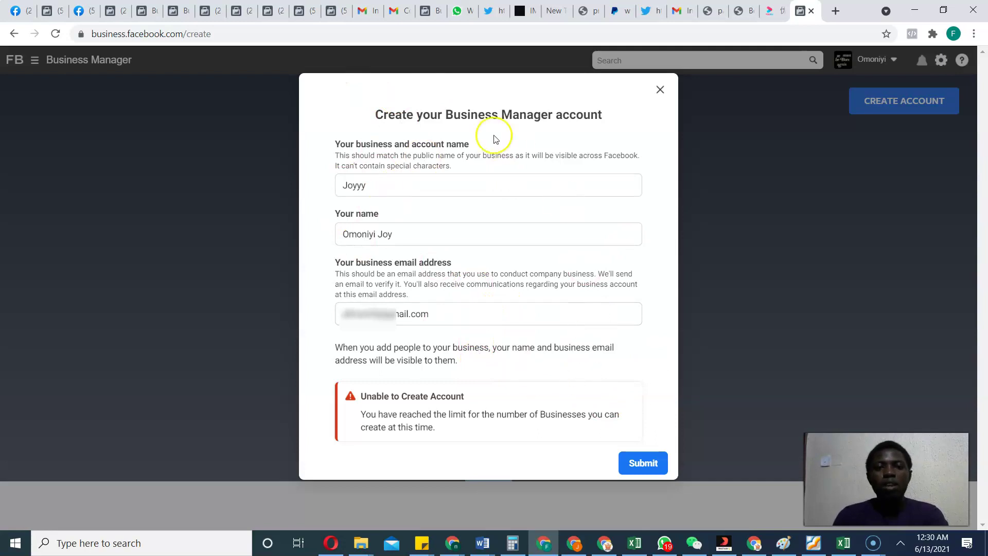
{"action": "left_click_drag", "start_coordinate": [331, 137], "coordinate": [507, 289]}
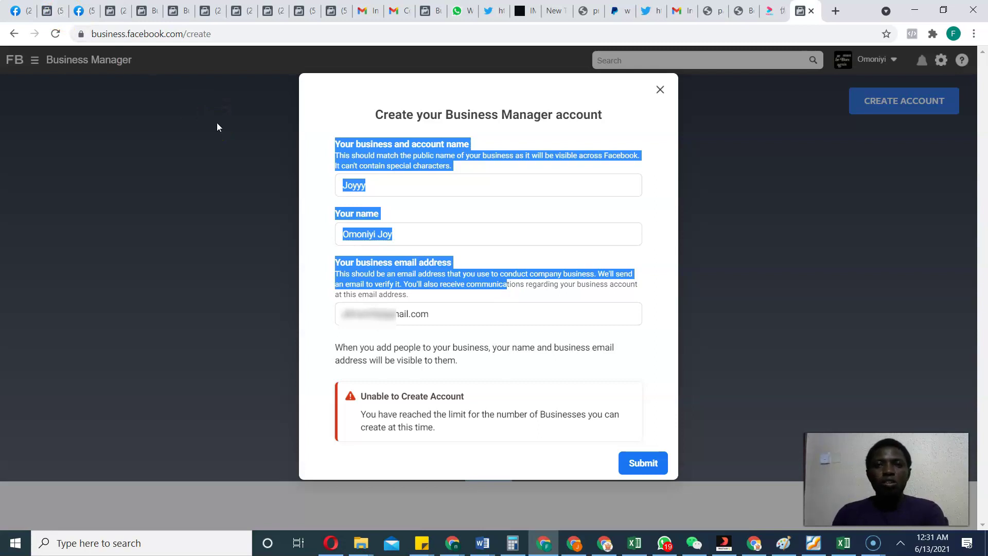
{"action": "left_click", "coordinate": [210, 111]}
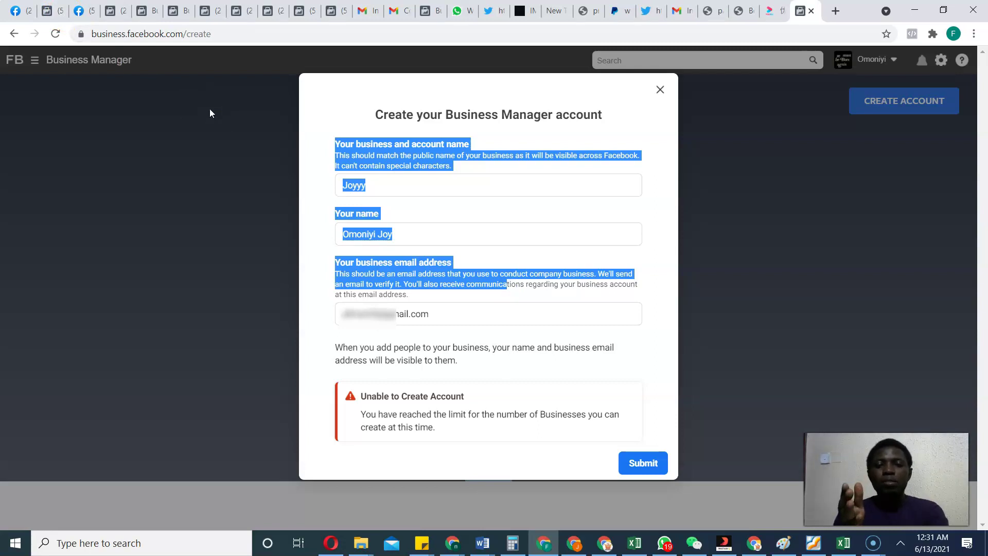